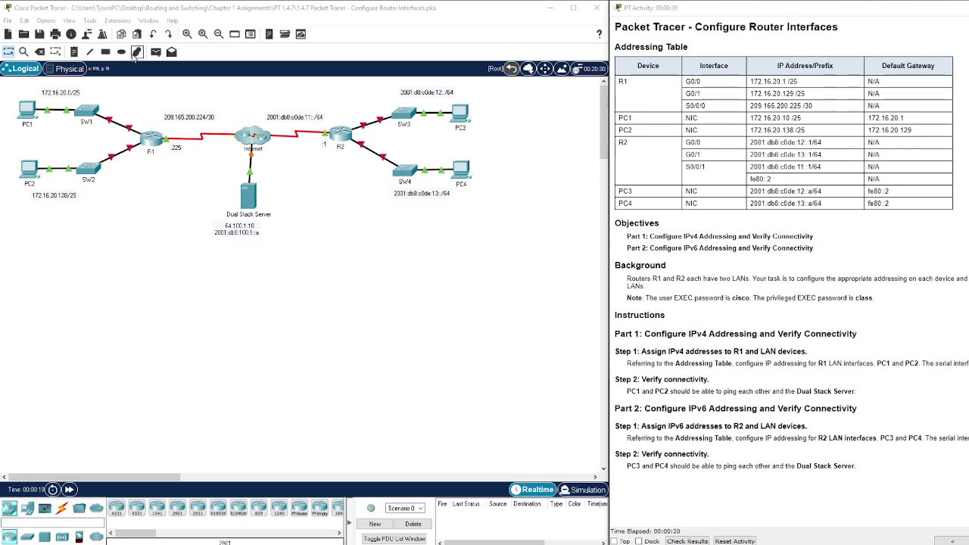
Open the Draw palette with the rectangle shape set to outline only and no fill
click(136, 51)
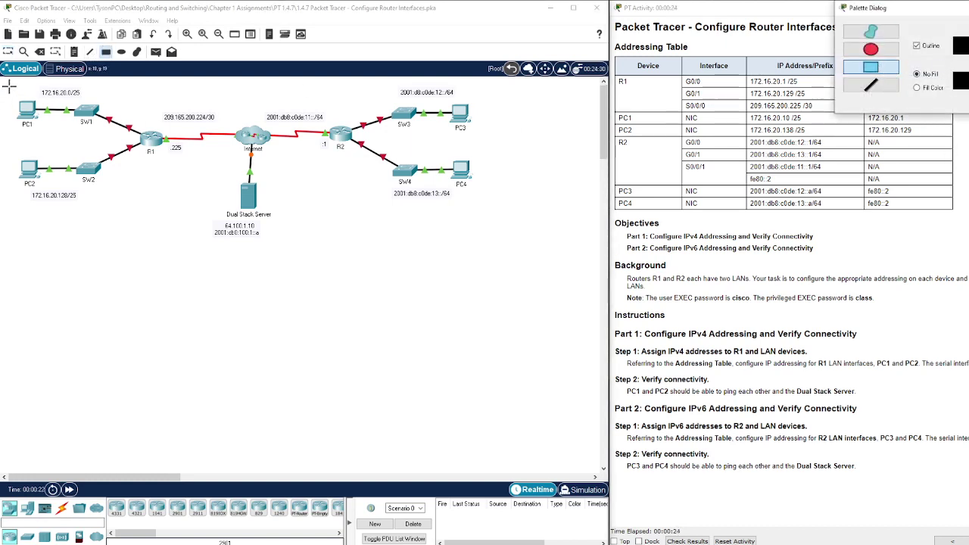
Draw outline rectangles around the PC1/SW1, PC2/SW2, SW3/PC3 and SW4/PC4 LANs
mouse_move(9, 86)
mouse_down()
mouse_move(163, 144)
mouse_move(150, 137)
mouse_up()
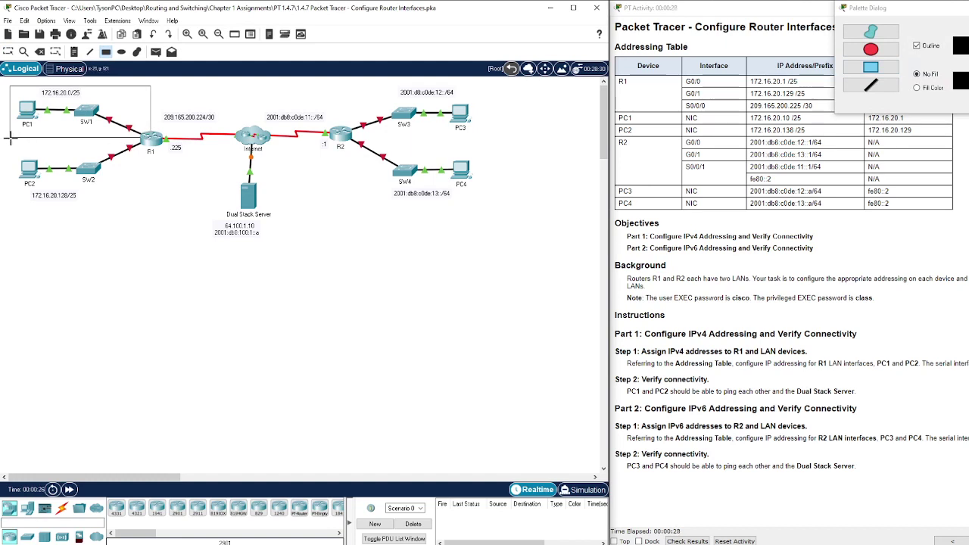
mouse_move(10, 137)
mouse_down()
mouse_move(53, 186)
mouse_move(141, 209)
mouse_move(150, 201)
mouse_up()
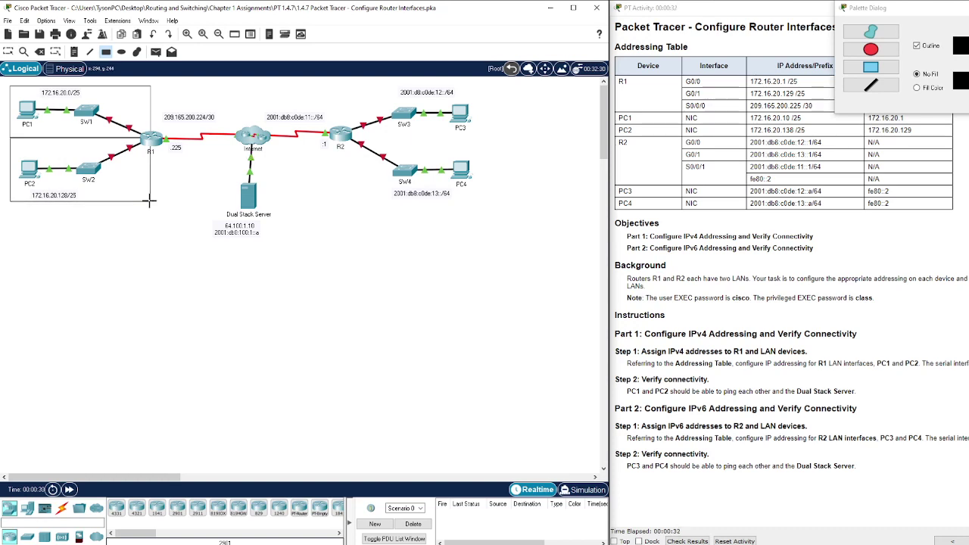
drag(338, 83, 477, 137)
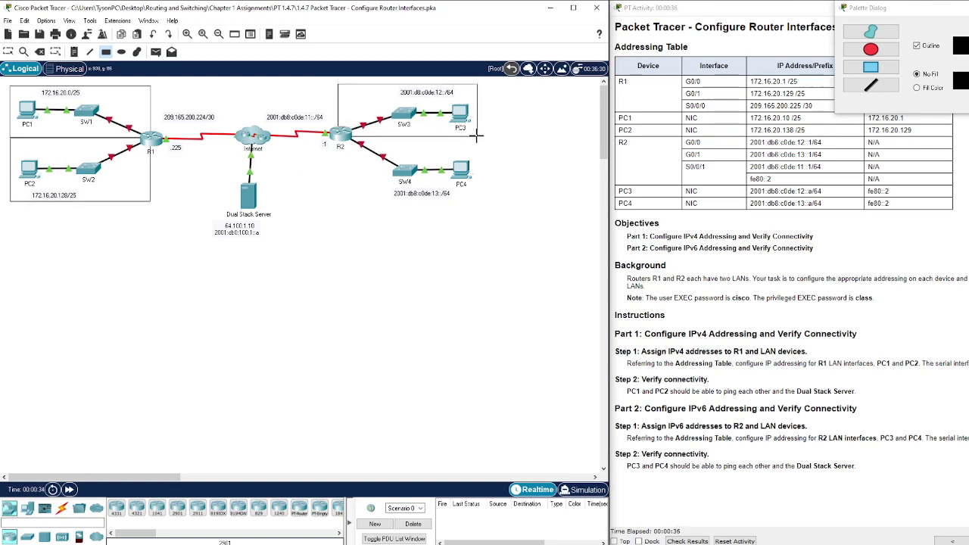
drag(337, 137, 477, 200)
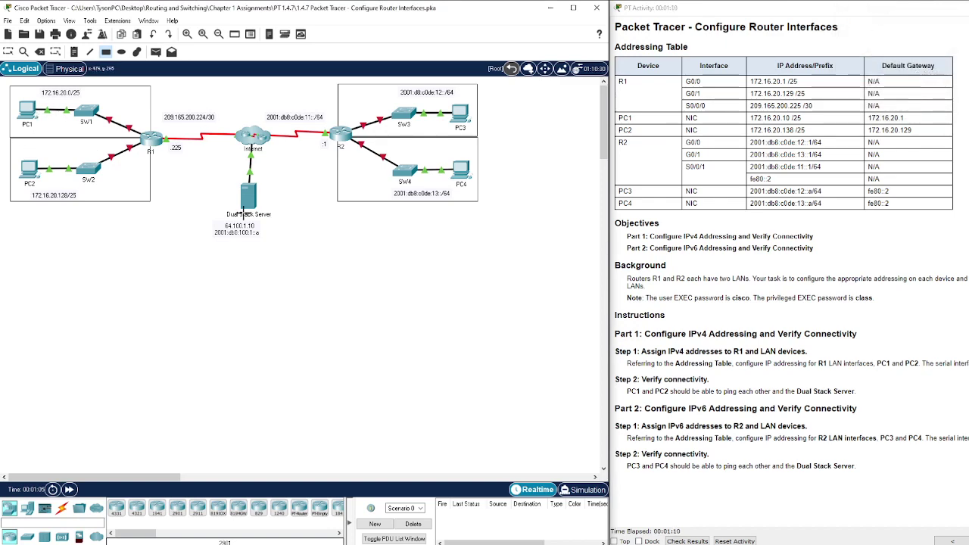
Leave drawing mode and open PC1's Desktop IP Configuration
key(Escape)
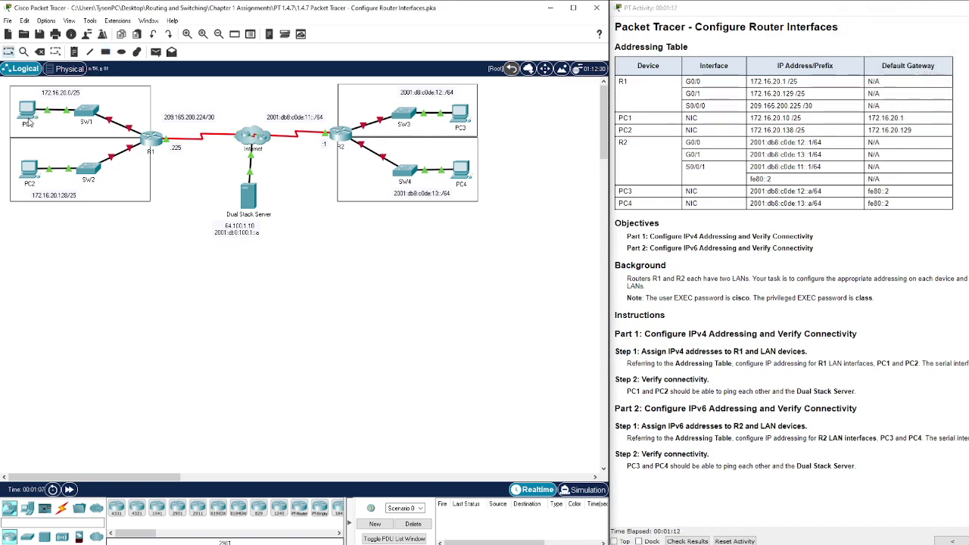
click(27, 122)
drag(918, 101, 307, 108)
click(252, 127)
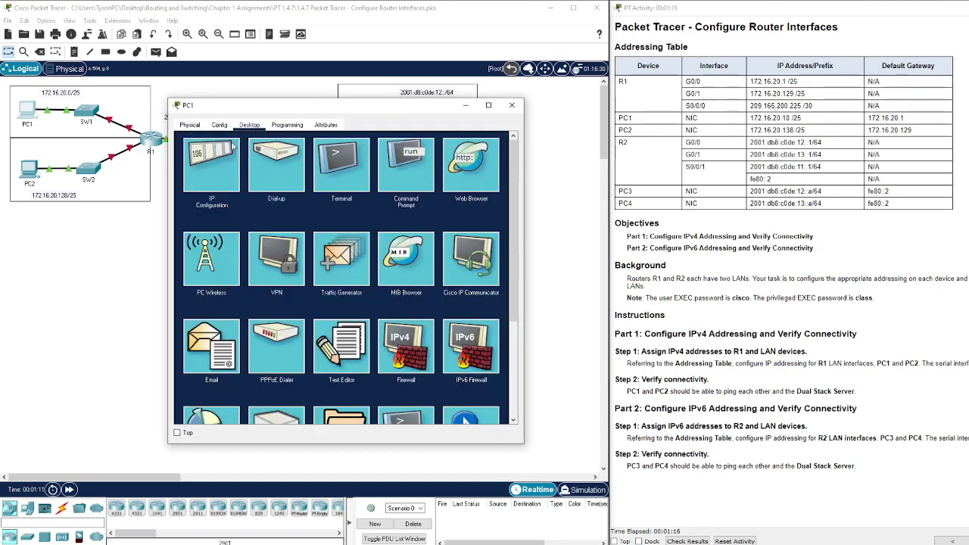
click(211, 166)
Give PC1 IPv4 172.16.20.10, mask 255.255.255.128, gateway 172.16.20.1, then close its window
click(337, 195)
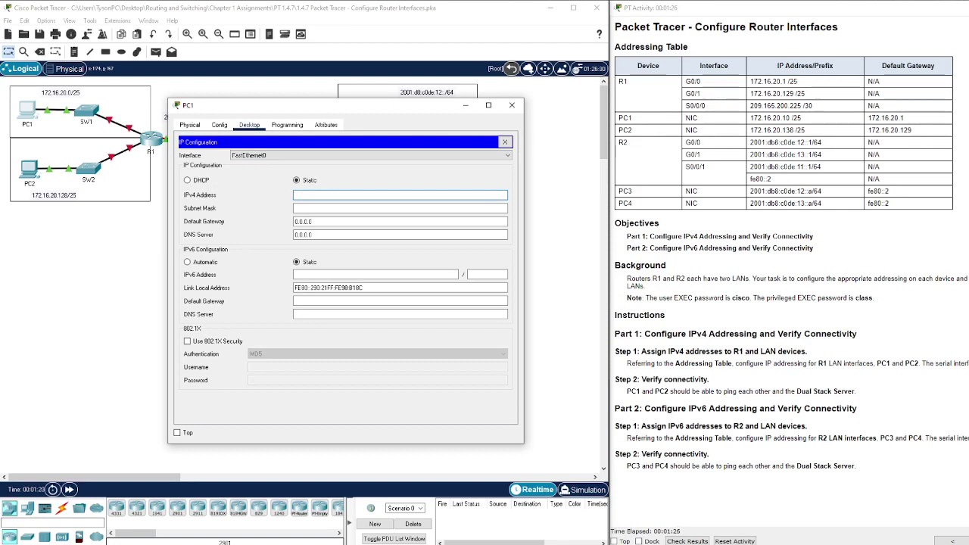
text(72.16.20.10)
key(Tab)
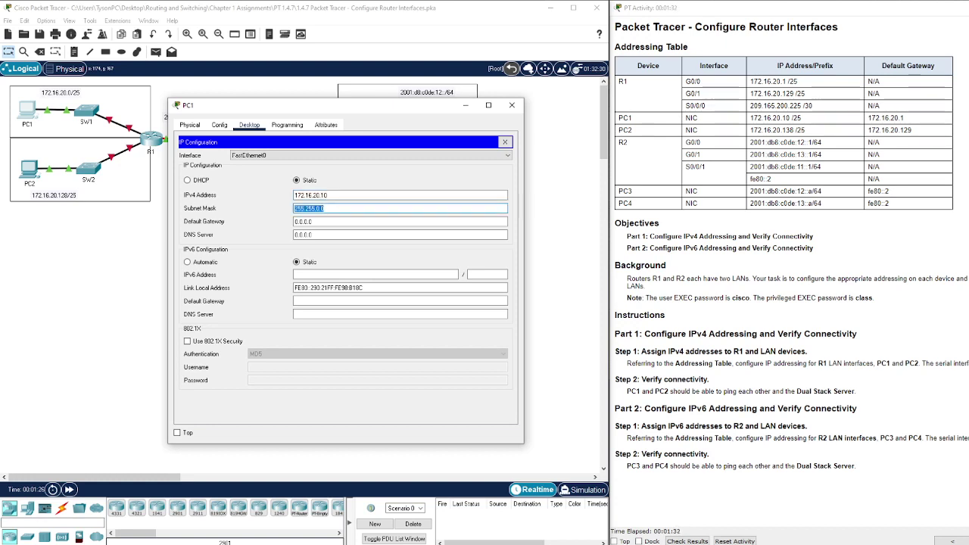
drag(750, 118, 801, 118)
click(337, 209)
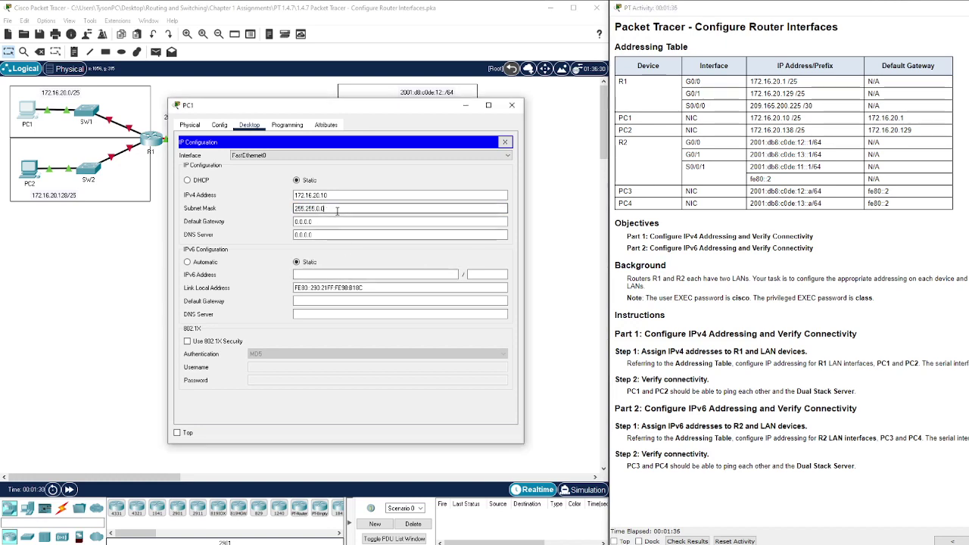
key(BackSpace)
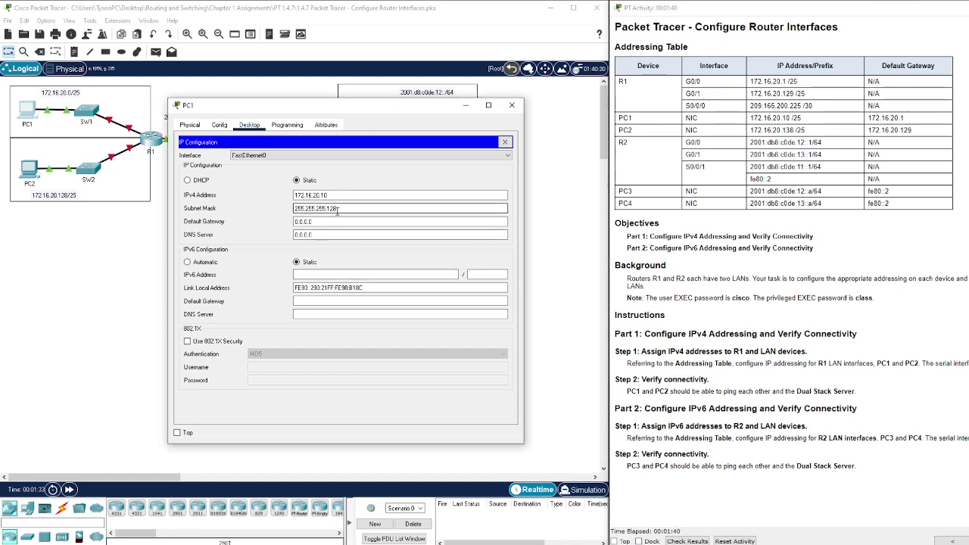
key(Tab)
text(1)
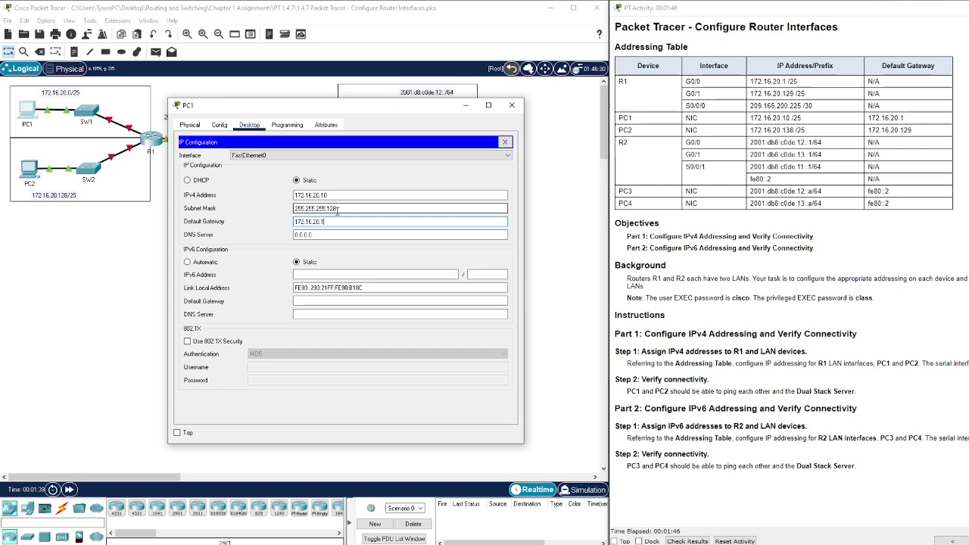
click(512, 105)
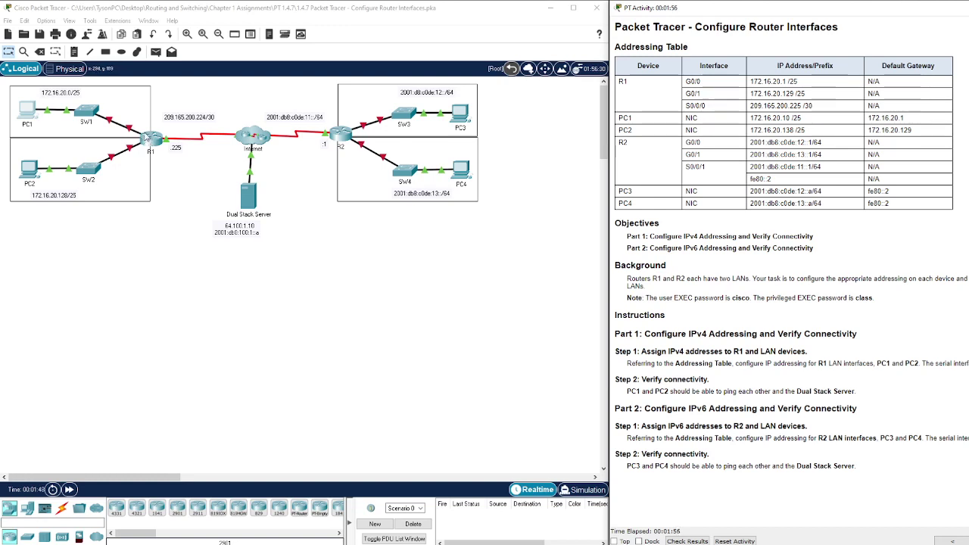
Open PC2's Desktop IP Configuration and copy 172.16.20.138 from the addressing table
key(alt+Tab)
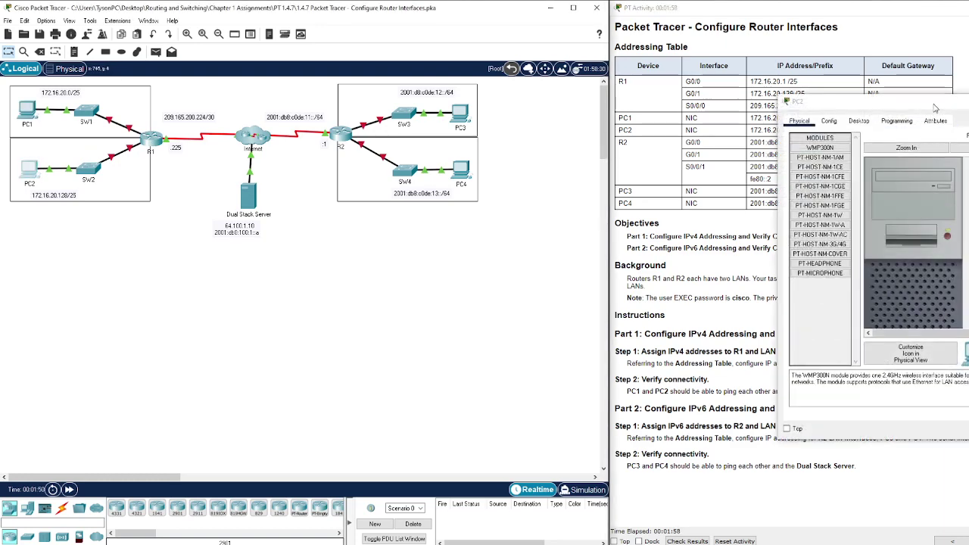
drag(934, 109, 420, 169)
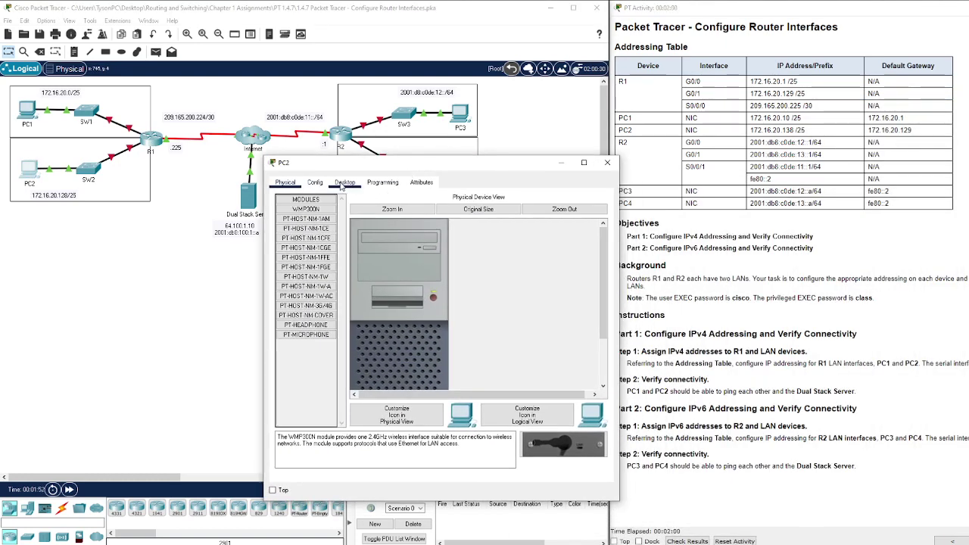
click(343, 183)
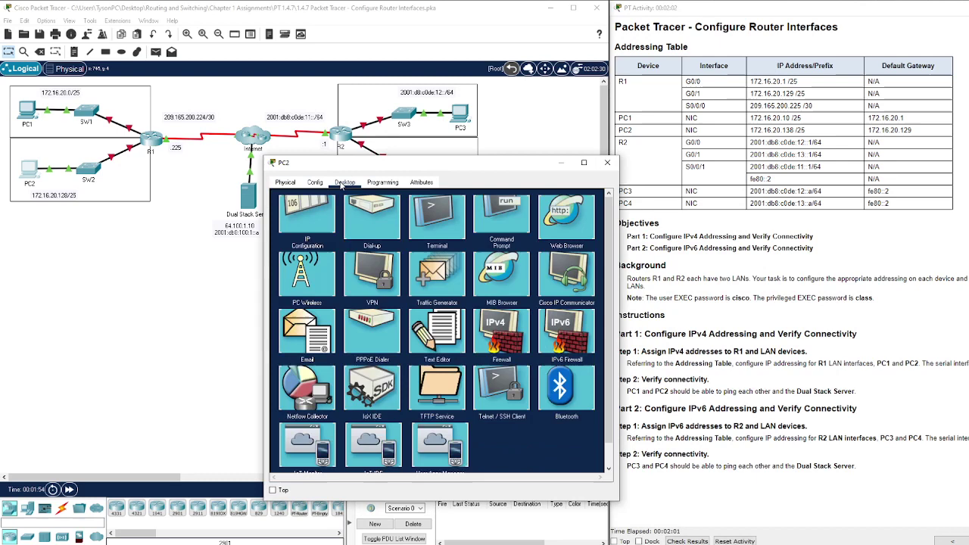
click(306, 222)
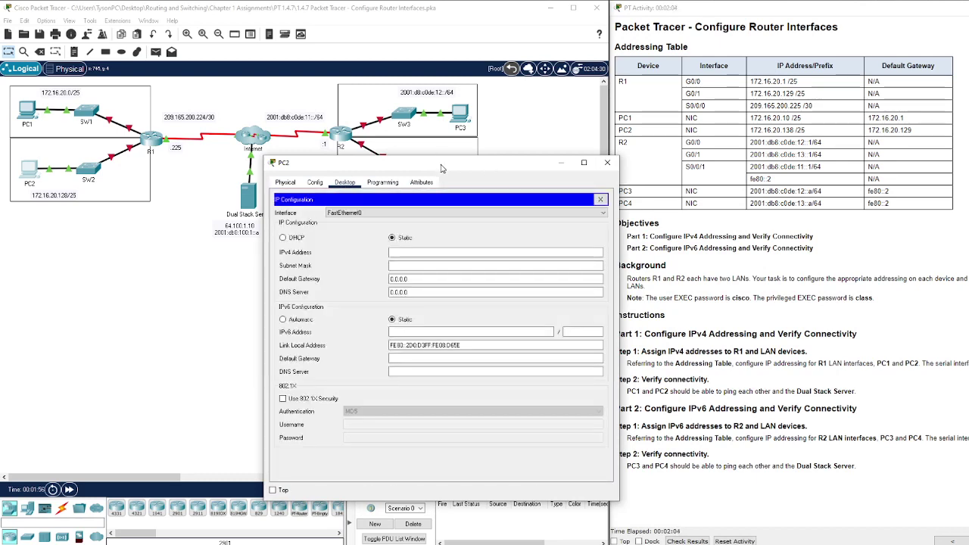
drag(443, 168, 371, 158)
drag(750, 131, 793, 131)
key(ctrl+c)
Give PC2 IPv4 172.16.20.138, mask 255.255.255.128, gateway 172.16.20.129, then close its window
click(340, 241)
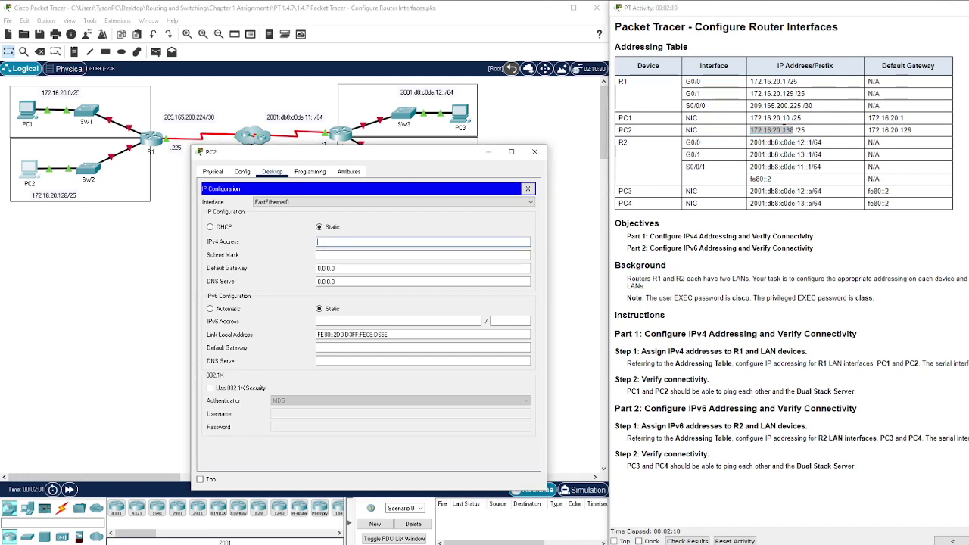
key(ctrl+v)
click(334, 256)
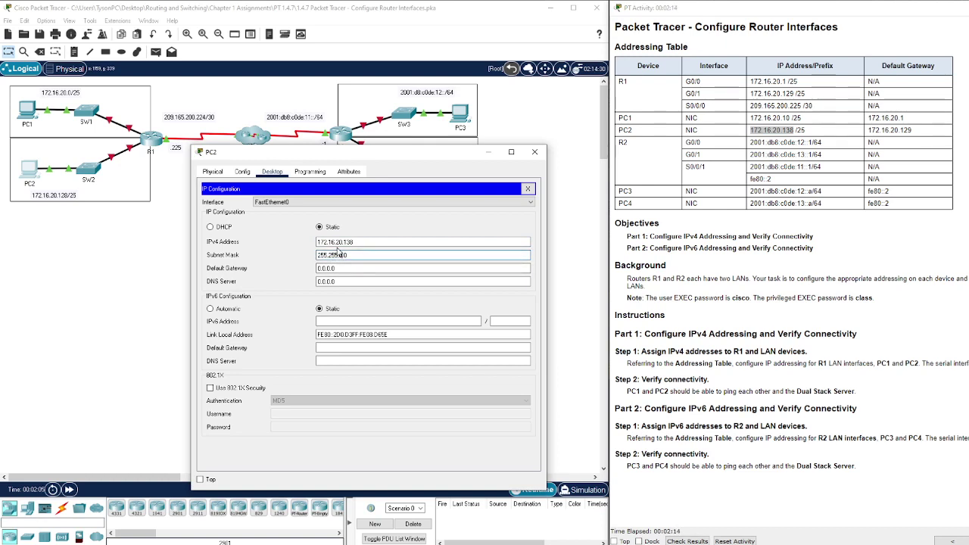
text(255)
key(Tab)
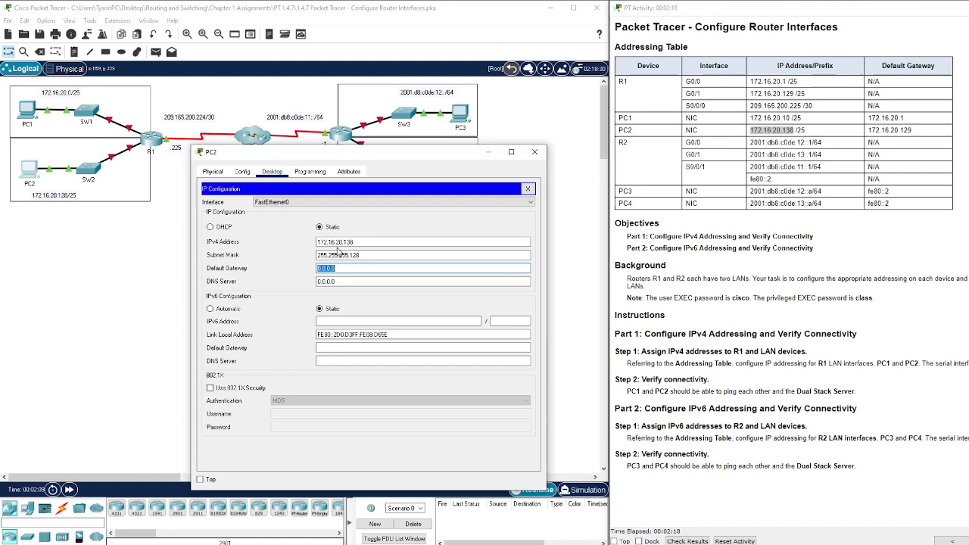
text(172.16.20.129)
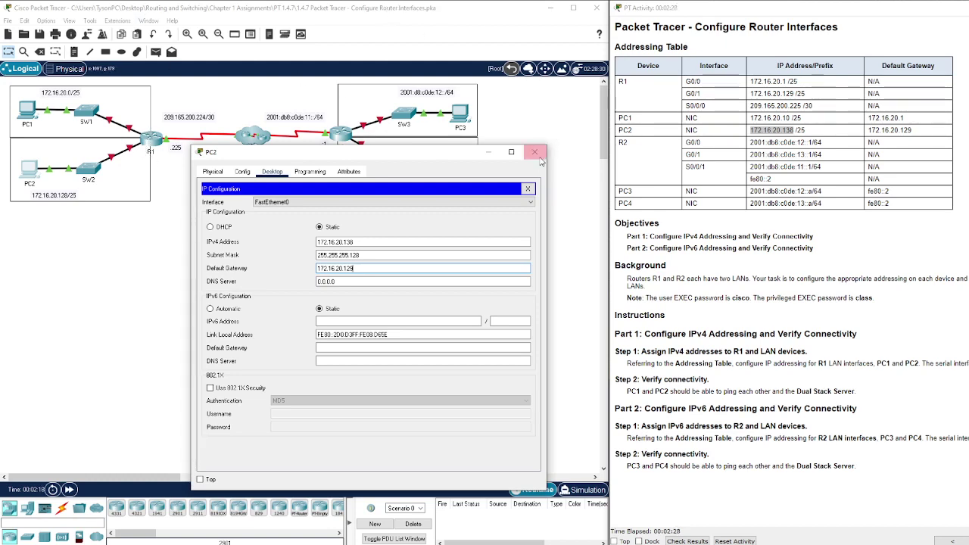
click(535, 153)
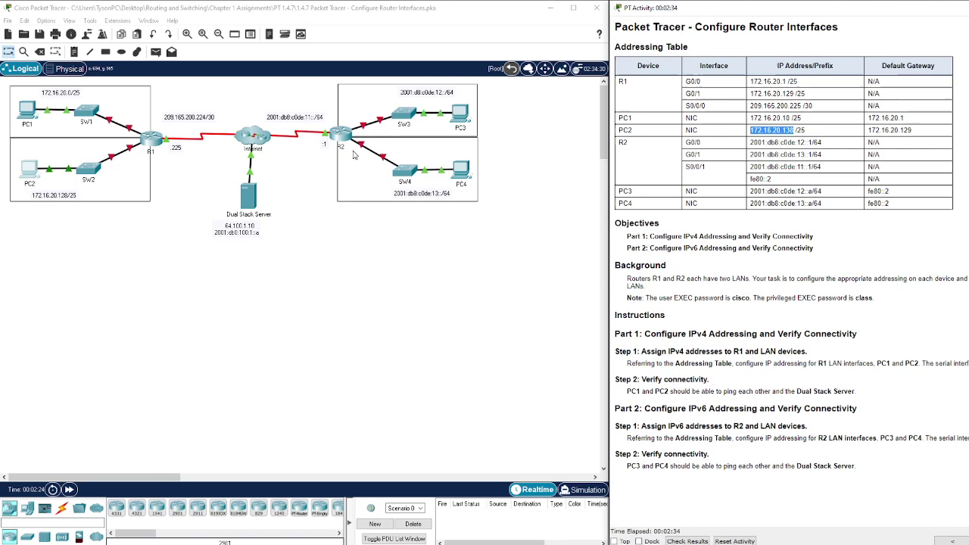
Open R1's CLI and wake the console for a login prompt
click(146, 146)
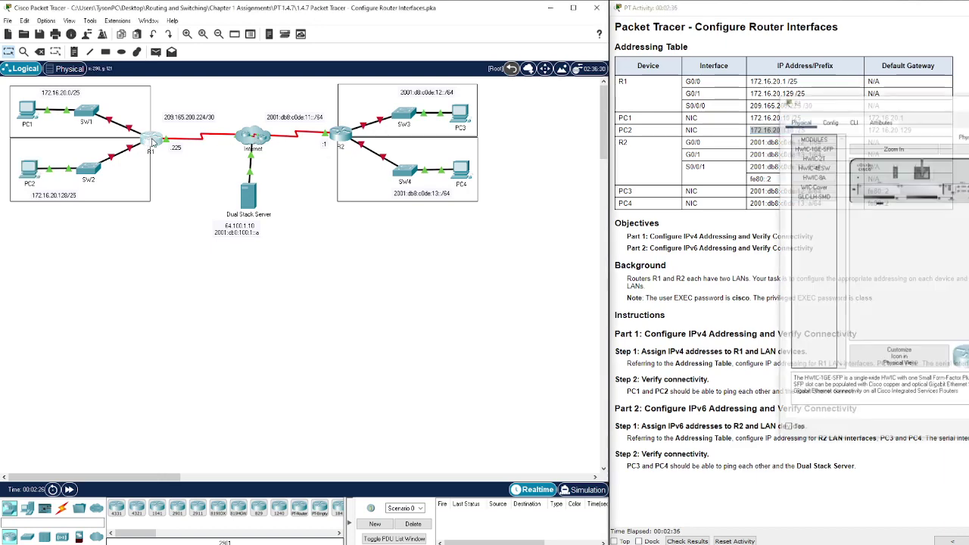
drag(913, 104, 325, 104)
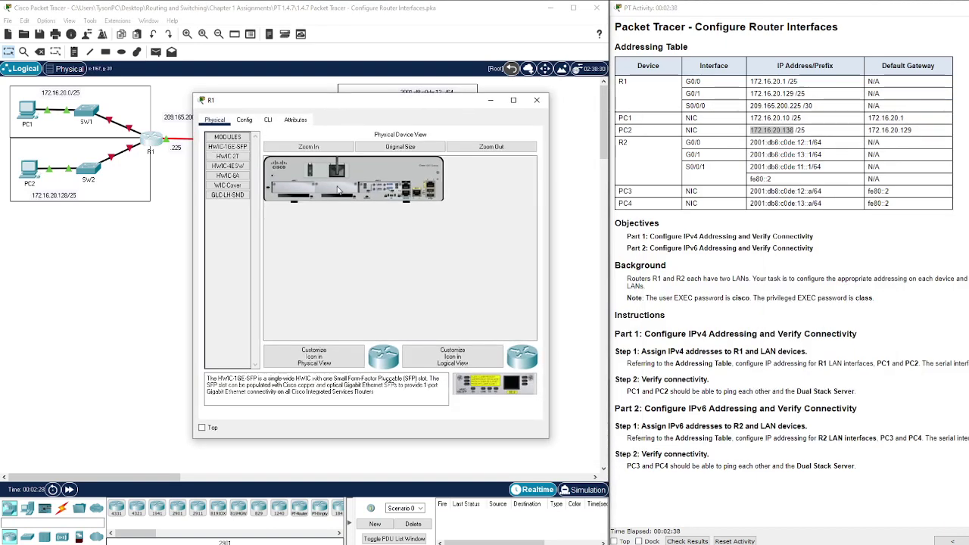
click(245, 120)
click(269, 120)
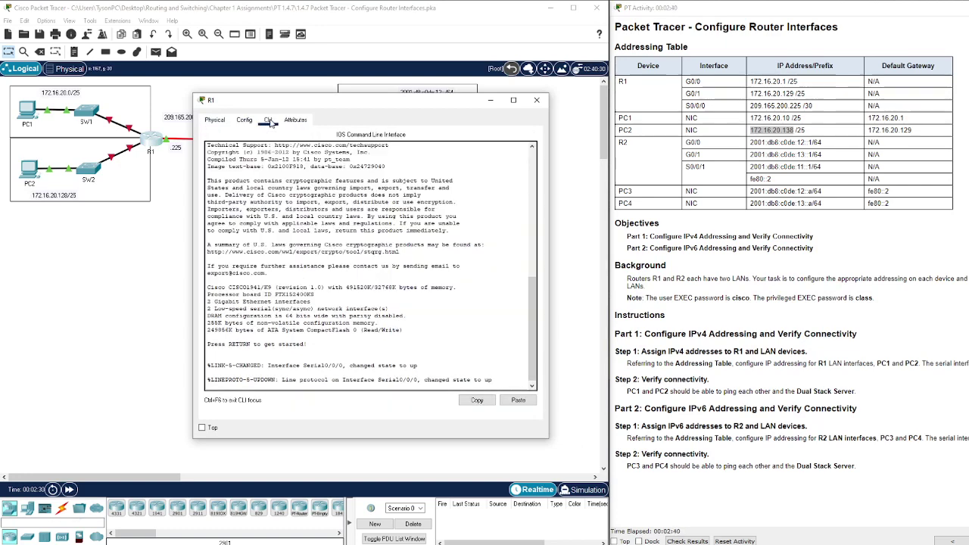
key(Return)
key(Return)
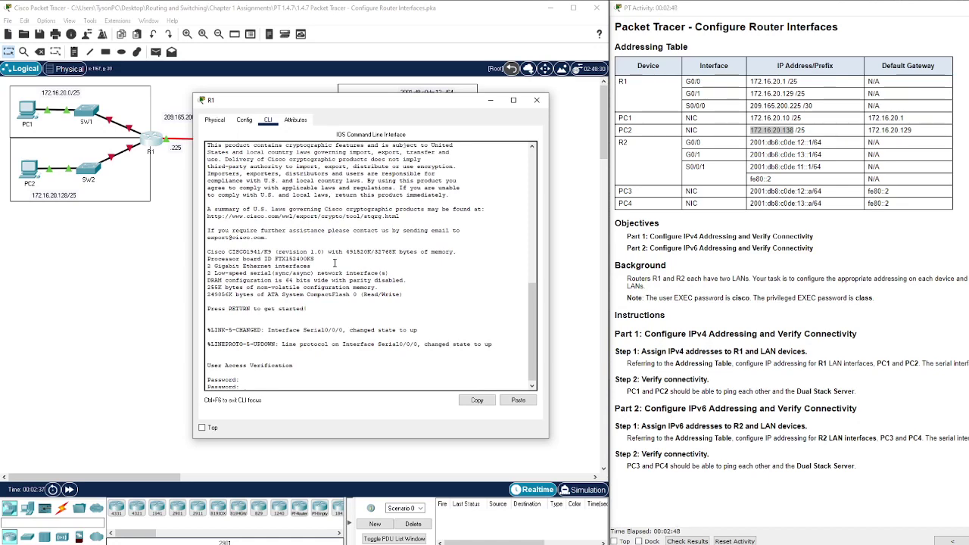
Log in to R1, enter privileged mode with its password, and run config t
key(Return)
text(en)
key(Return)
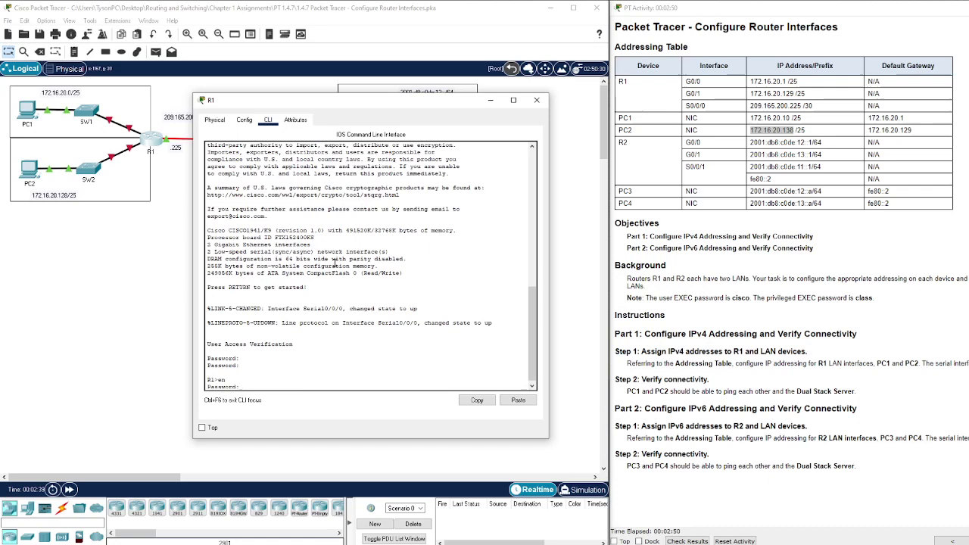
key(Return)
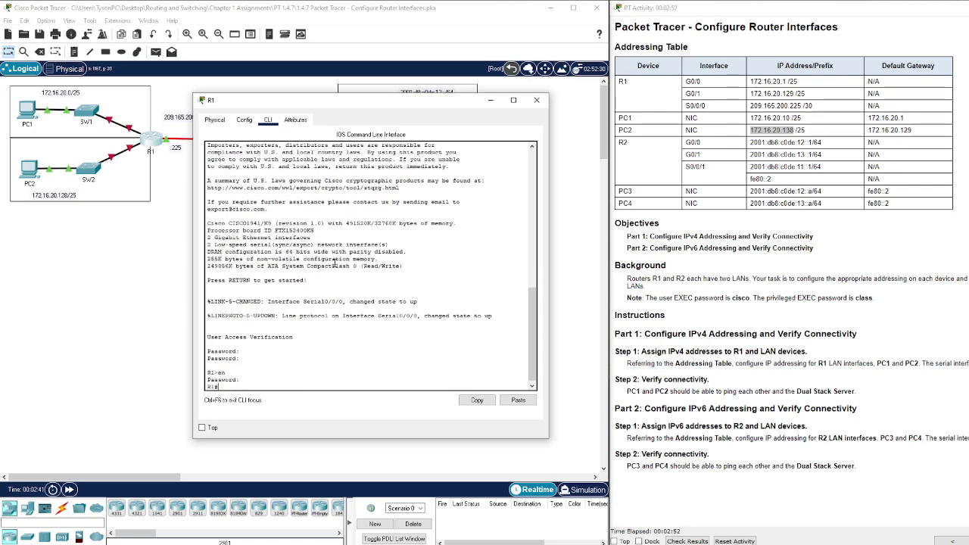
text(config t)
key(Return)
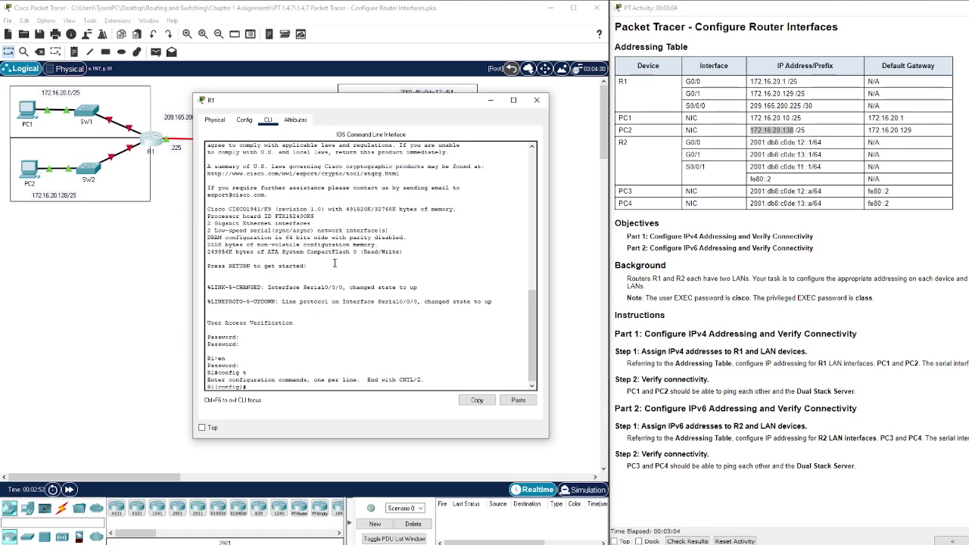
Assign R1's G0/0 the address 172.16.20.1 255.255.255.128 and enable it with no shutdown
text(int g0/)
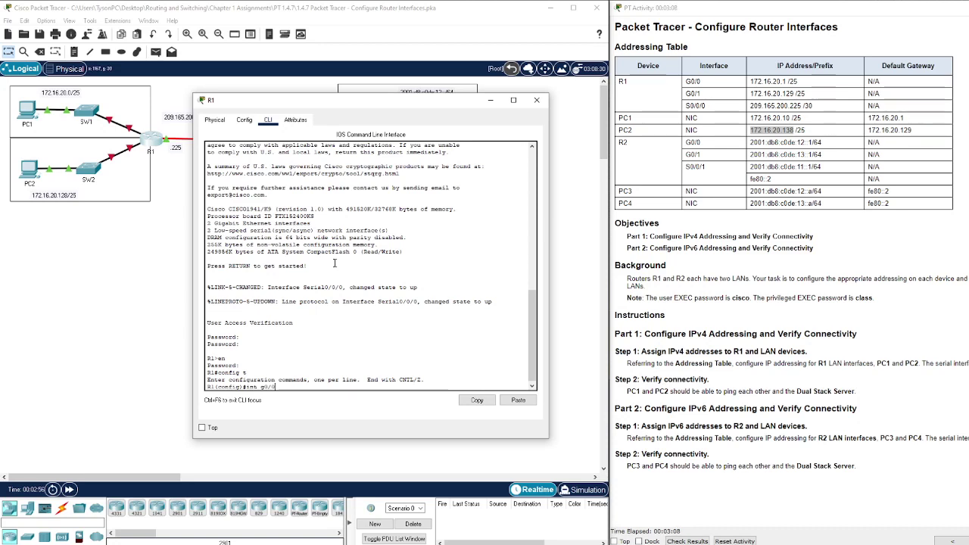
text(0)
key(Return)
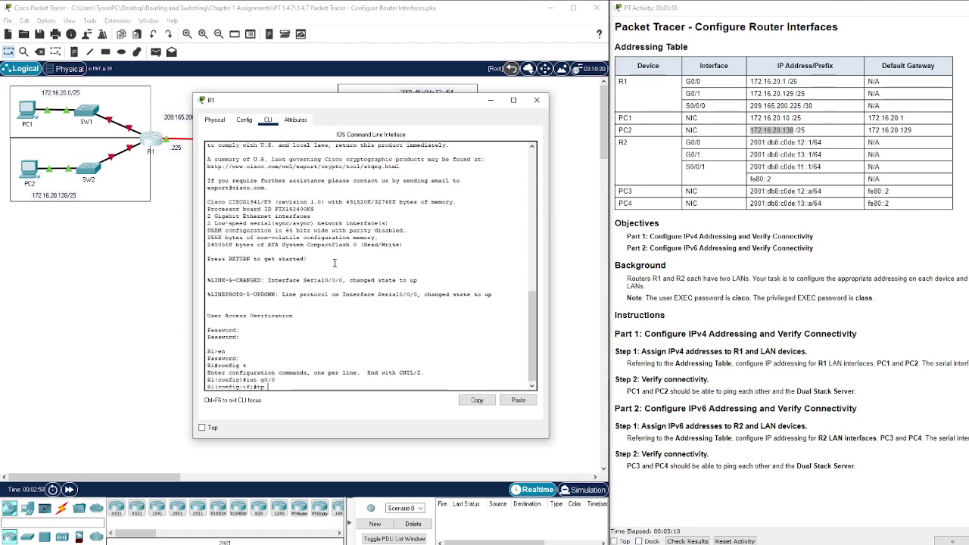
text(ip add 172.)
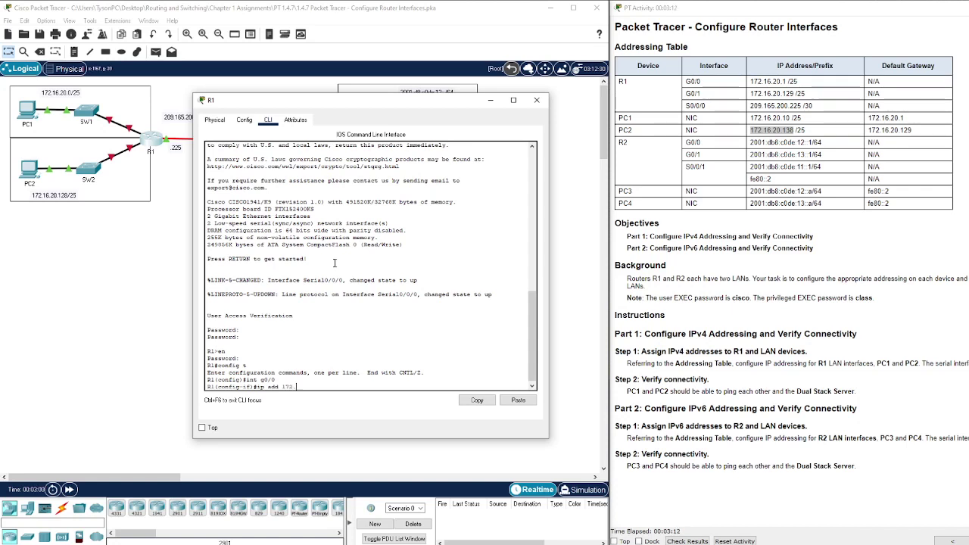
text(16.20.1 255.255.255.128)
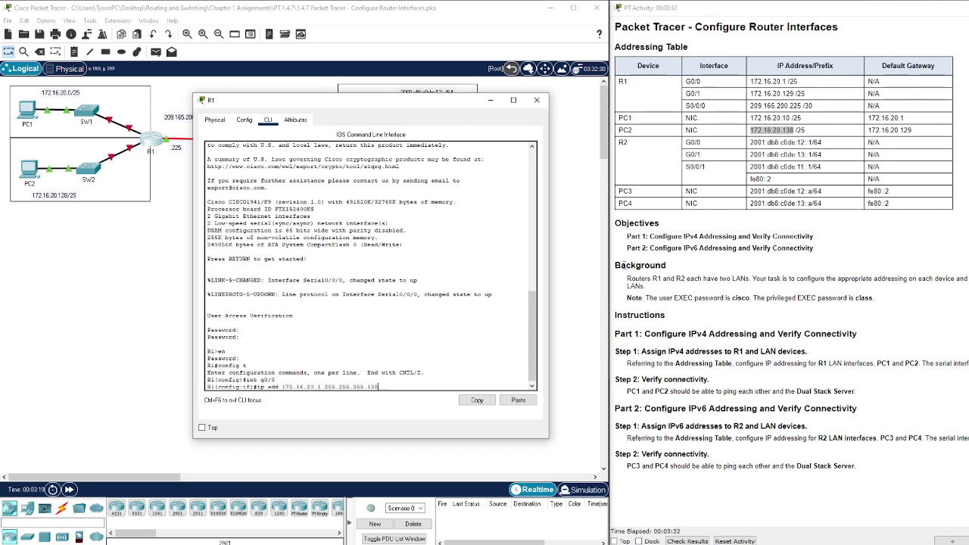
key(Return)
text(no)
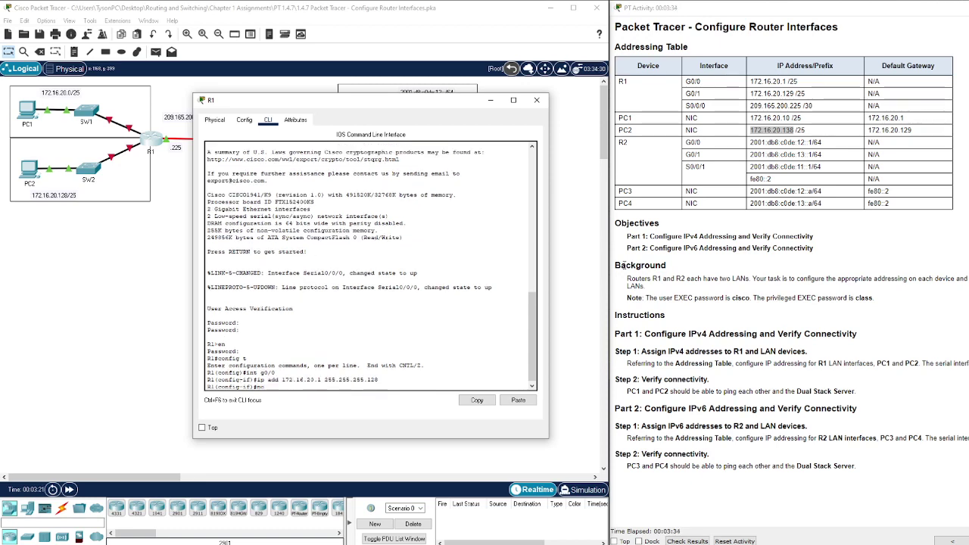
text( shutdown)
key(Return)
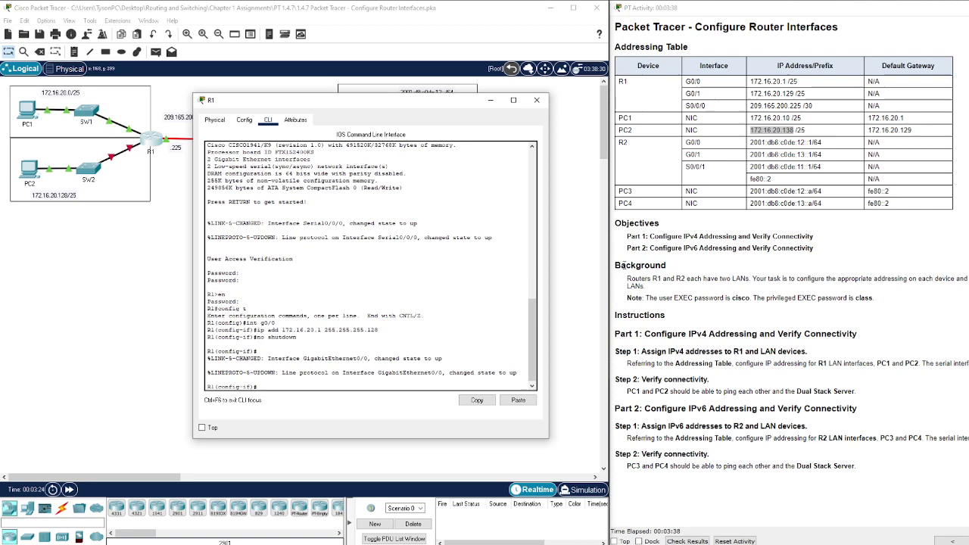
Leave G0/0 and assign R1's G0/1 the address 172.16.20.129 255.255.255.128
text(exit)
key(Return)
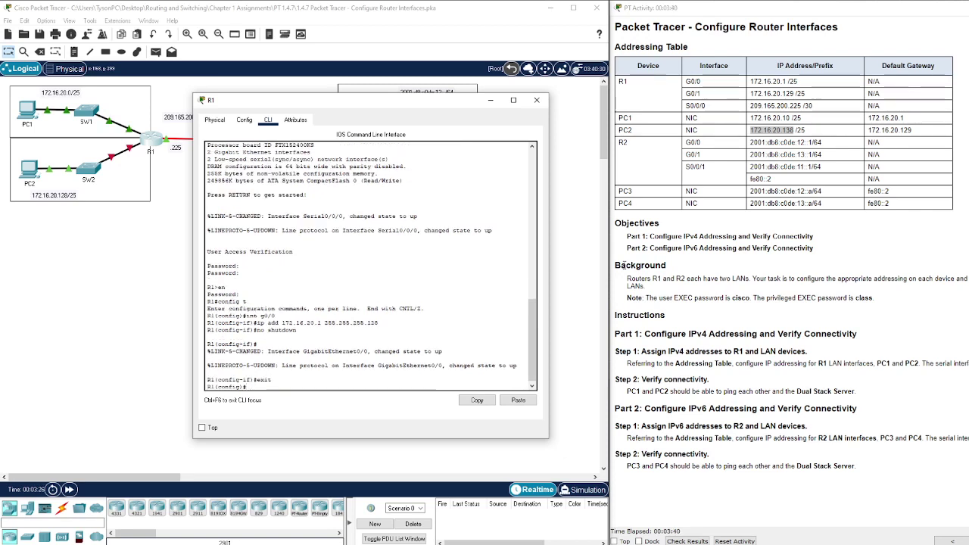
text(int g0/1)
key(Return)
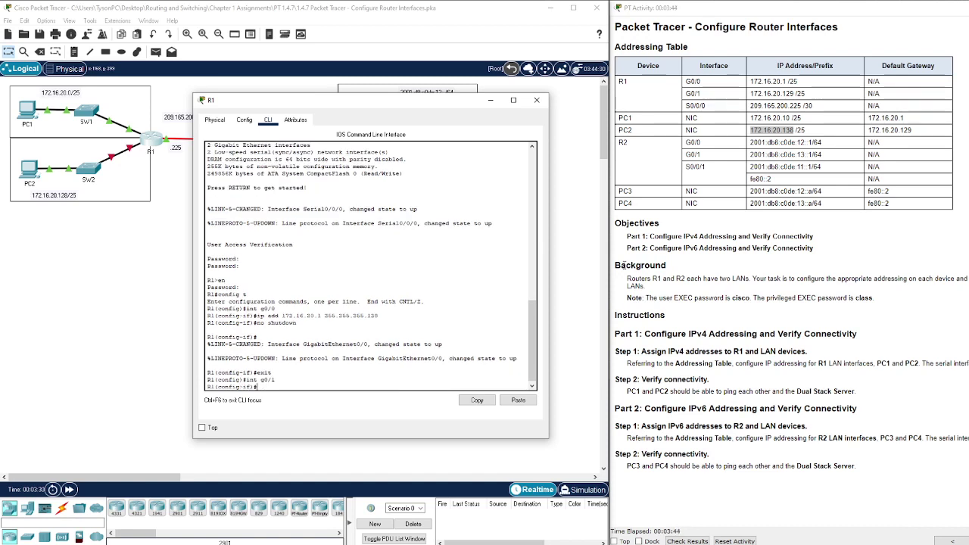
text(ip add 172.1)
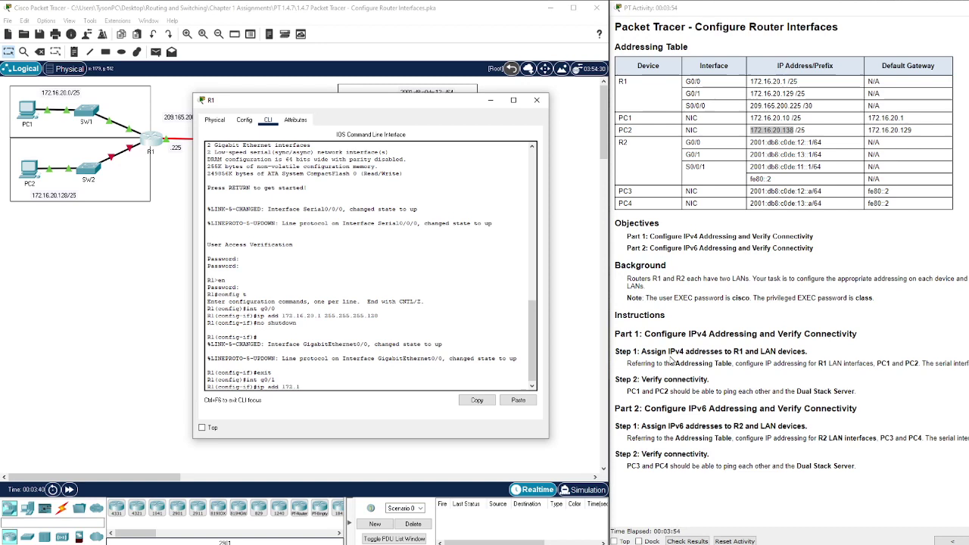
text(6.20.129 255.255.2)
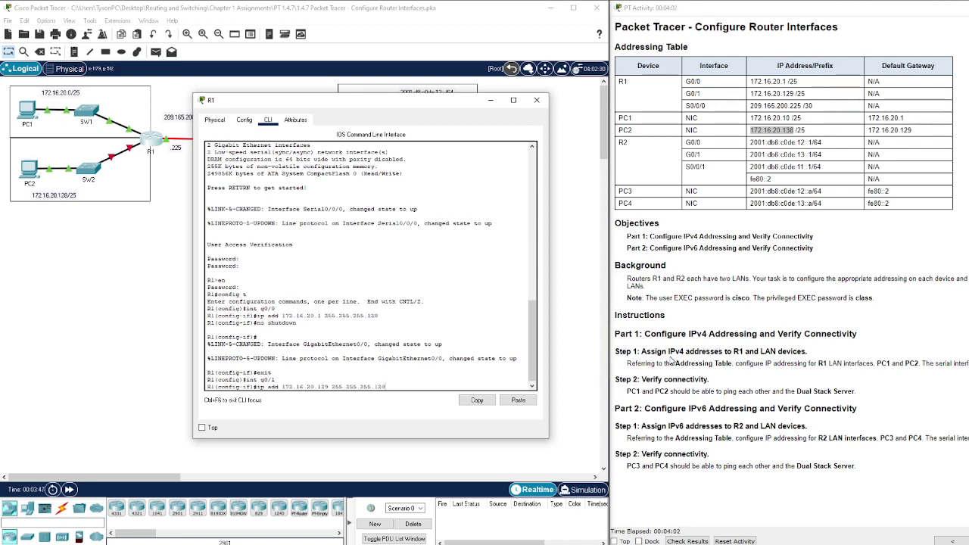
text(55.128)
key(Return)
Enable G0/1 with no shutdown, exit, and close R1's window
text(no s)
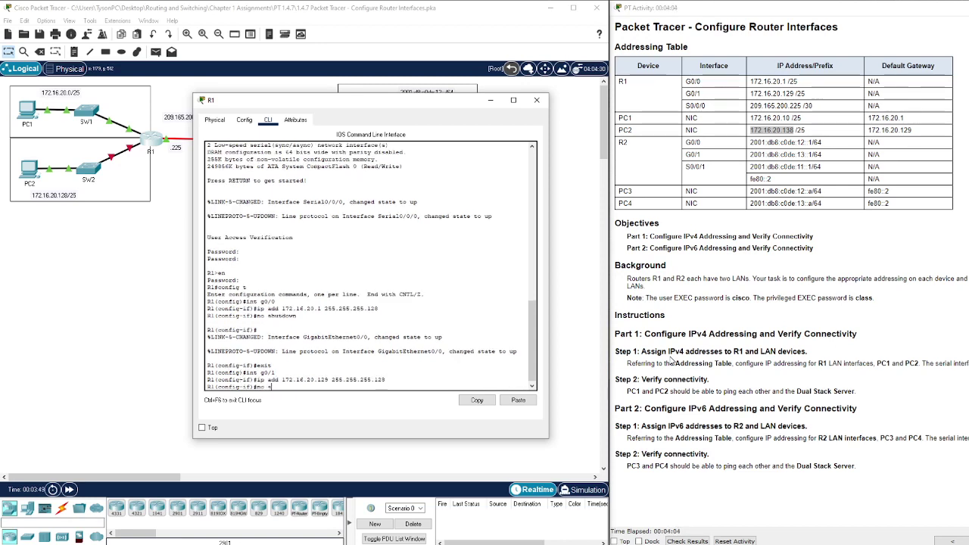
text(hutdown)
key(Return)
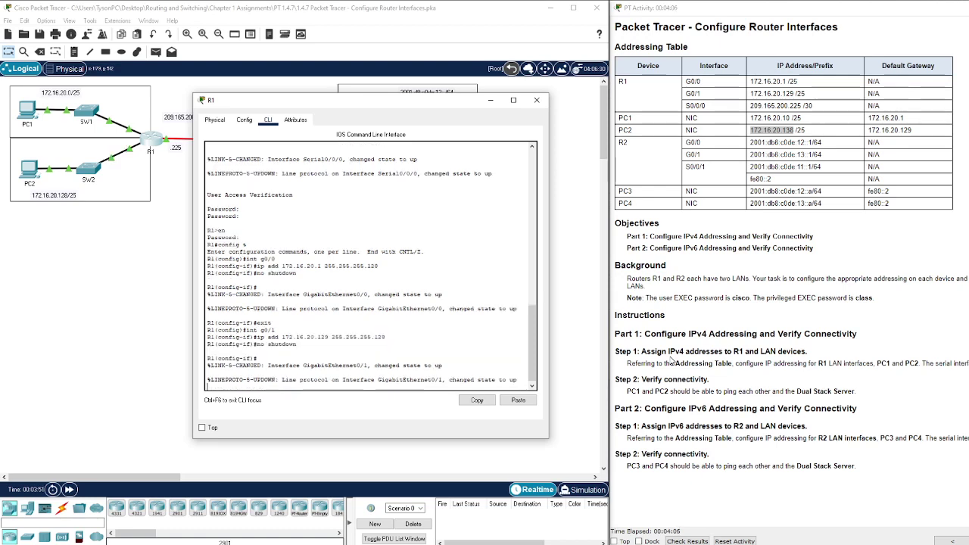
key(Return)
text(exit)
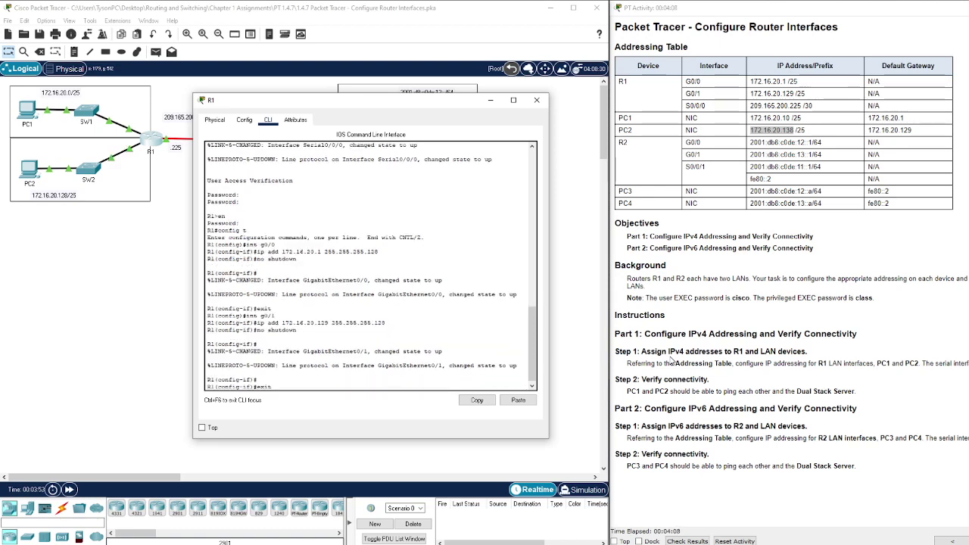
click(537, 100)
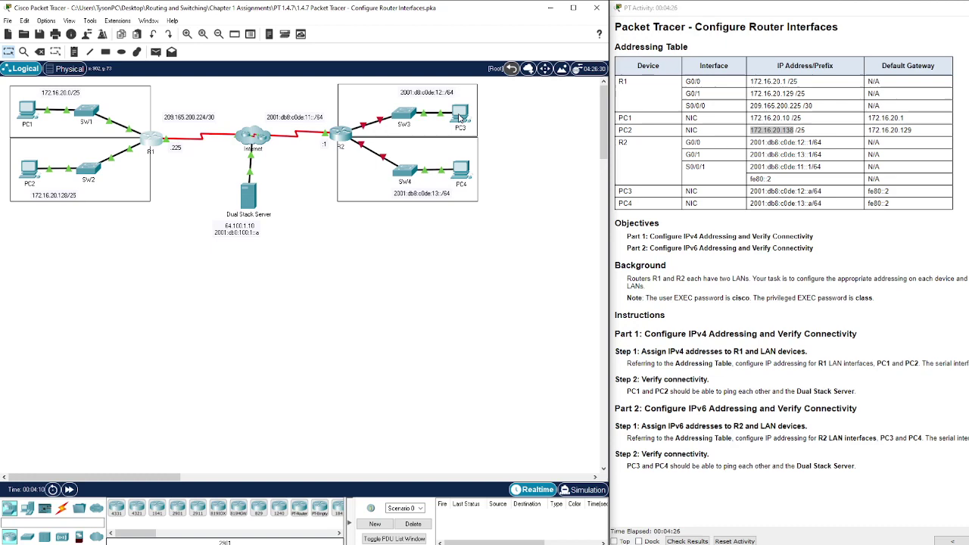
Open PC3's Desktop IP Configuration and copy 2001:db8:c0de:12::a from the addressing table
click(460, 117)
drag(894, 110, 289, 104)
click(253, 116)
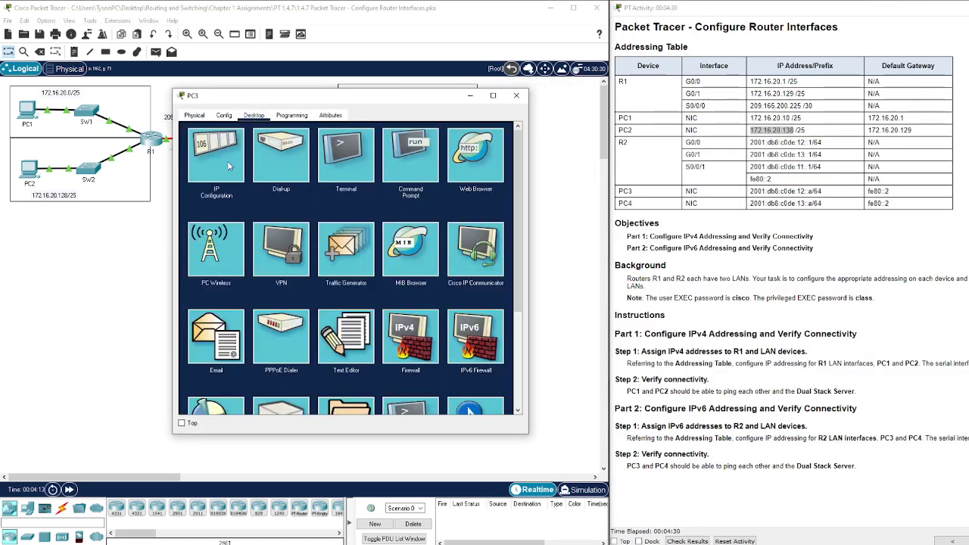
click(228, 160)
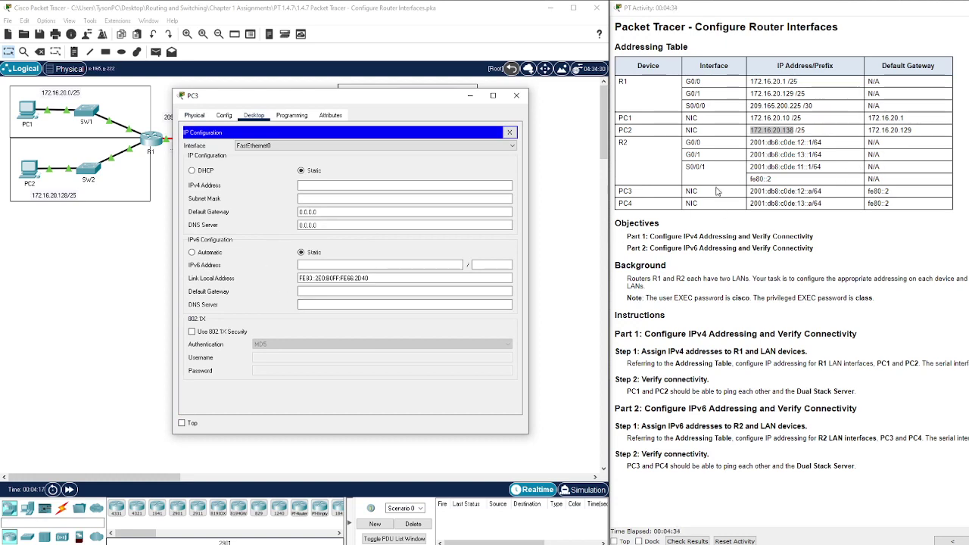
drag(751, 191, 811, 192)
key(ctrl+c)
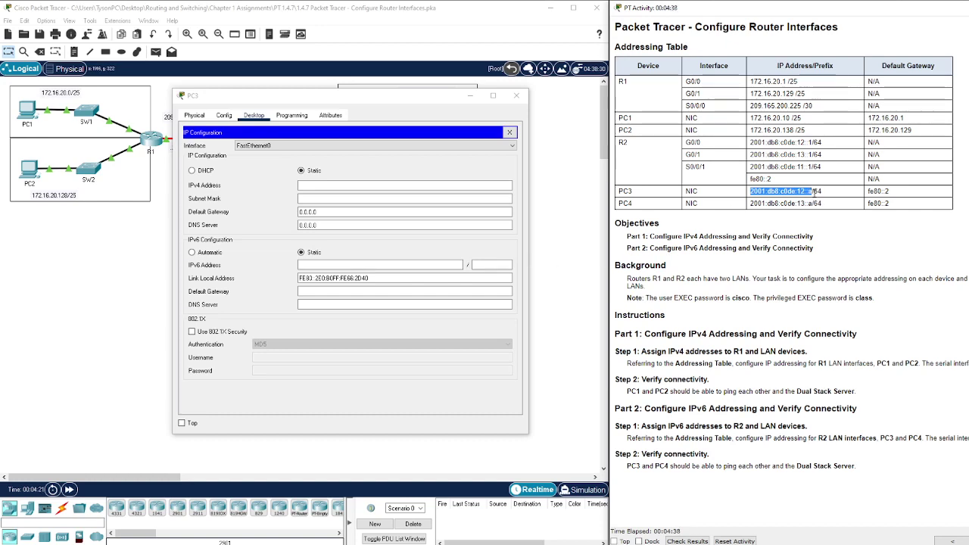
Give PC3 IPv6 2001:db8:c0de:12::a/64 with gateway fe80::2, then close its window
click(408, 264)
right_click(402, 265)
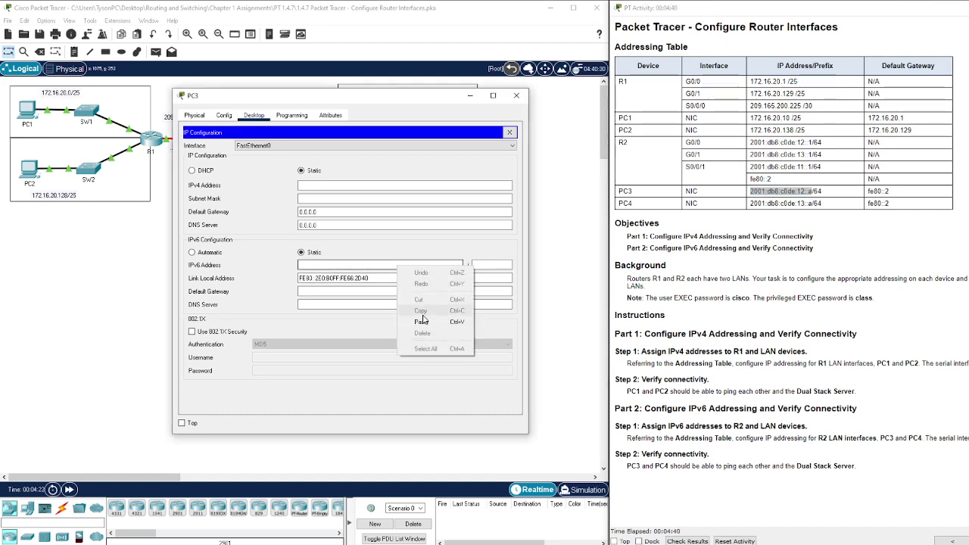
click(424, 317)
click(479, 266)
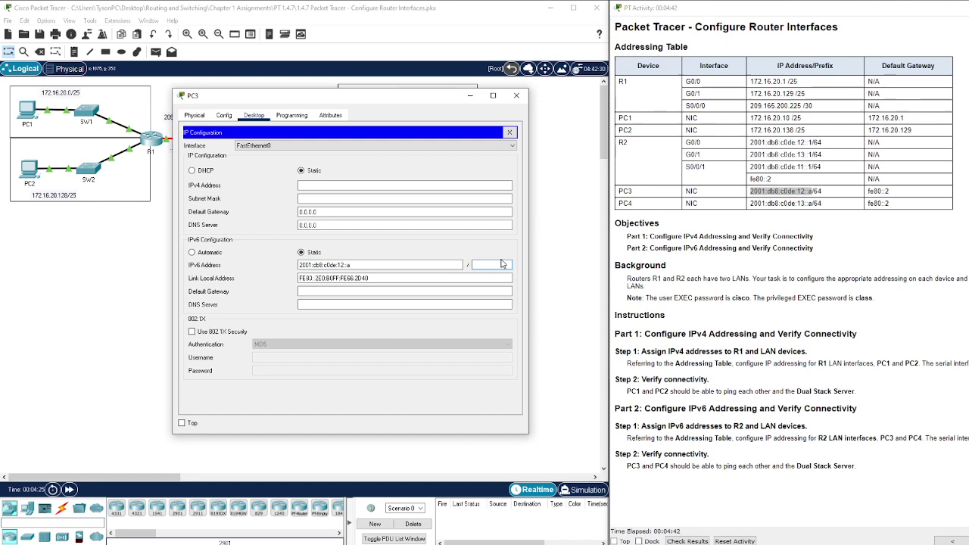
text(6)
key(Tab)
key(Tab)
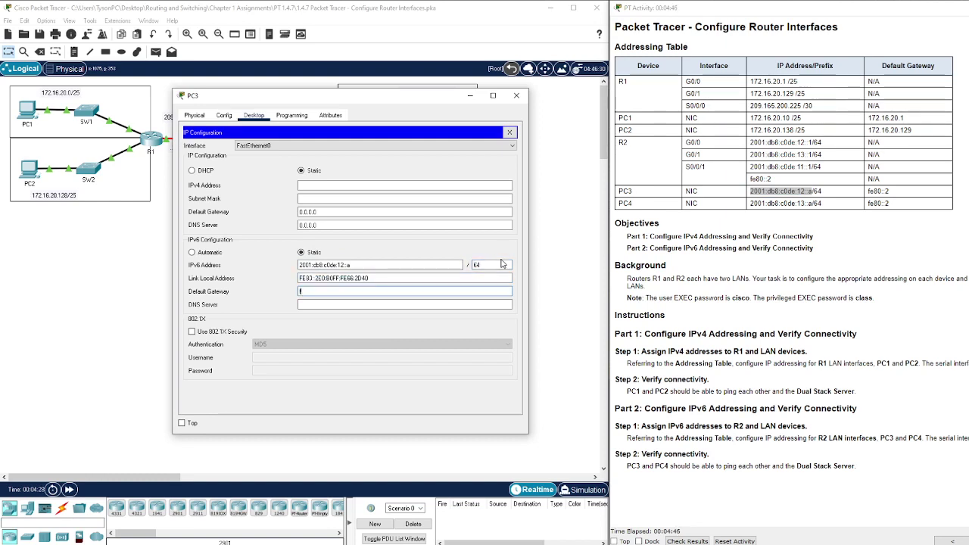
text(fe80::2)
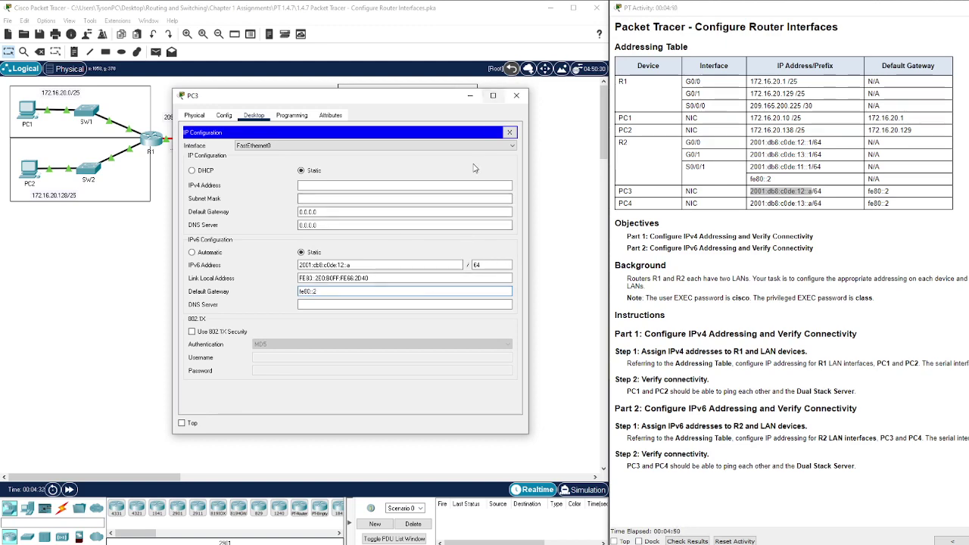
click(517, 97)
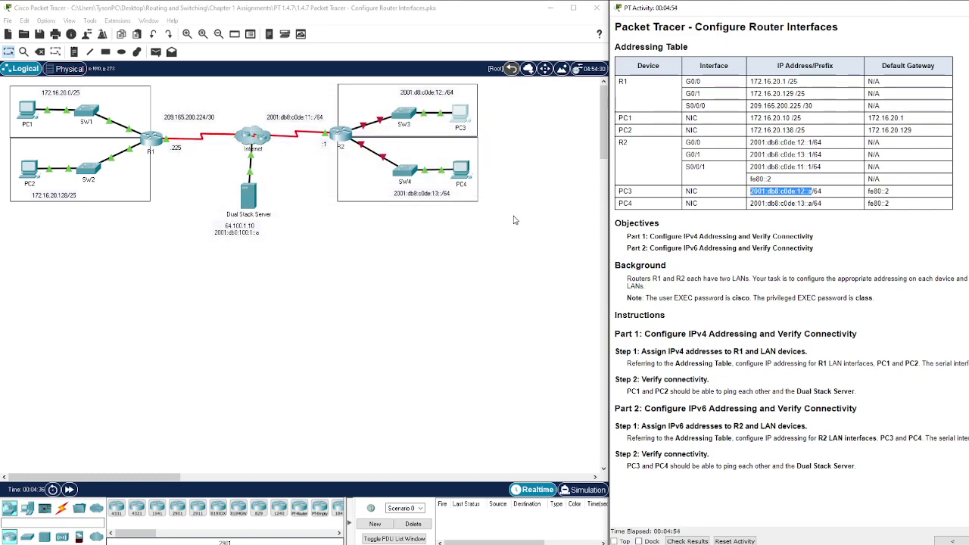
Open PC4's Desktop IP Configuration and copy 2001:db8:c0de:13::a from the addressing table
click(460, 172)
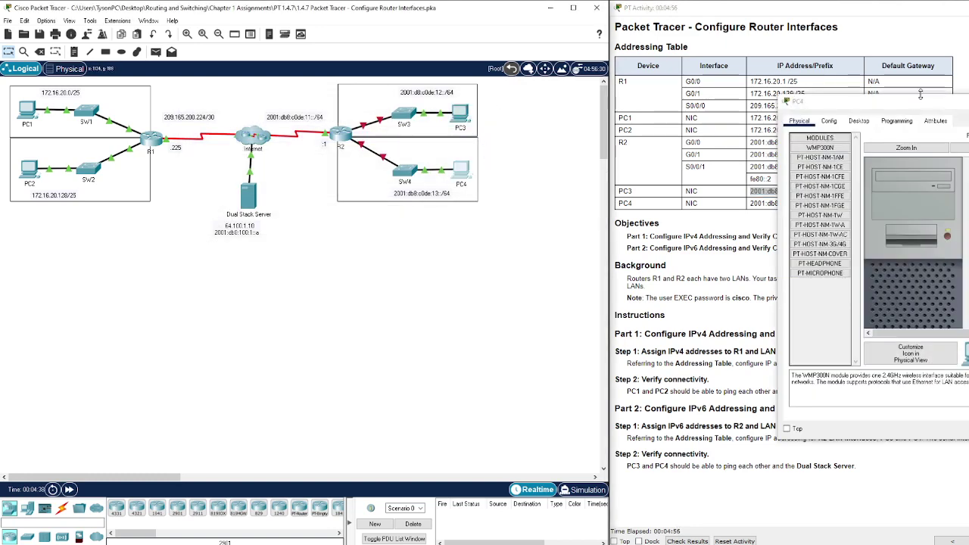
drag(921, 100, 324, 114)
click(266, 135)
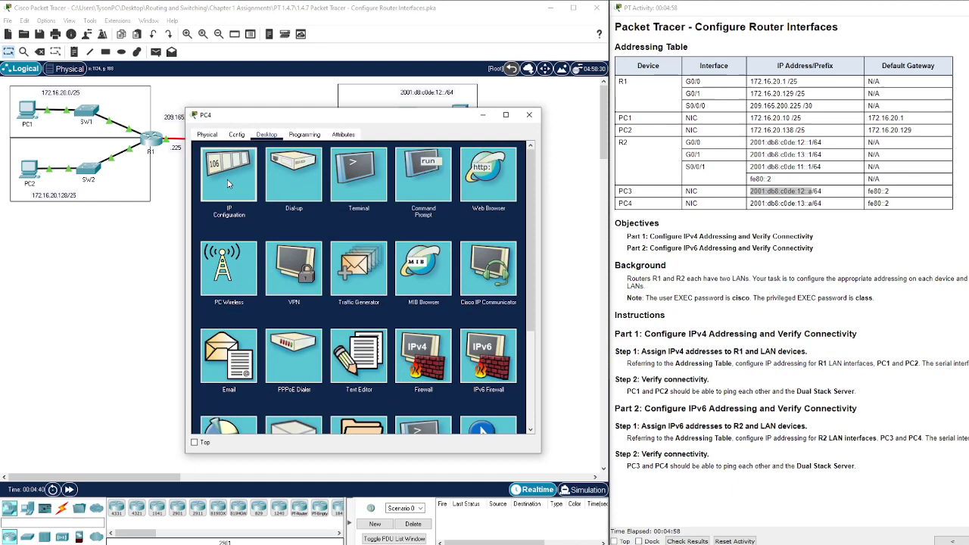
click(228, 183)
drag(750, 203, 812, 203)
key(ctrl+c)
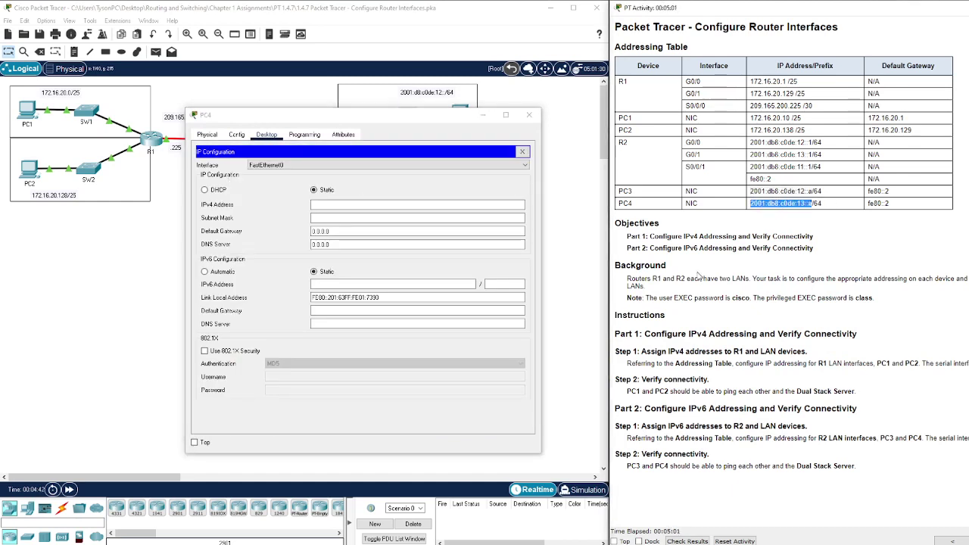
Give PC4 IPv6 2001:db8:c0de:13::a/64 with gateway fe80::2, then close its window
click(333, 283)
key(ctrl+v)
text(a)
key(Tab)
text(64)
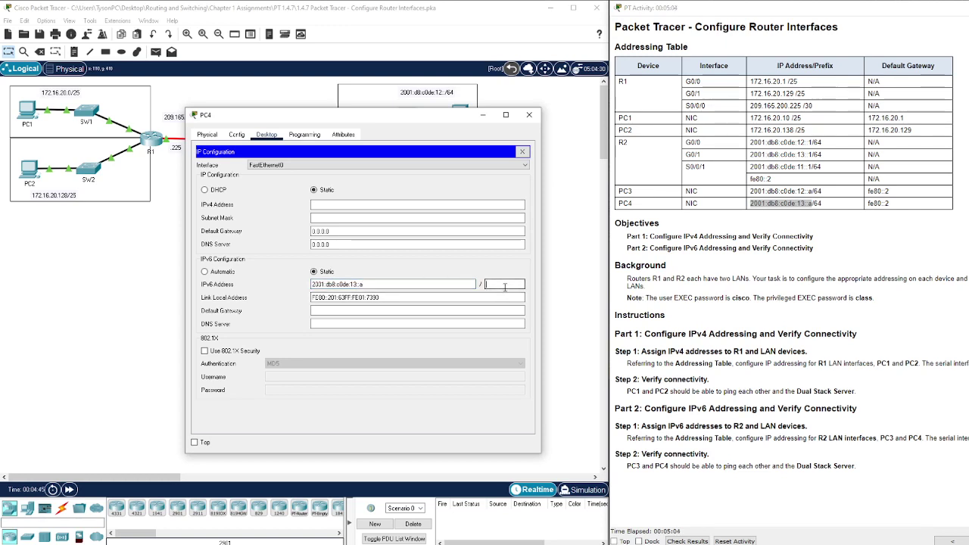
key(Tab)
key(Tab)
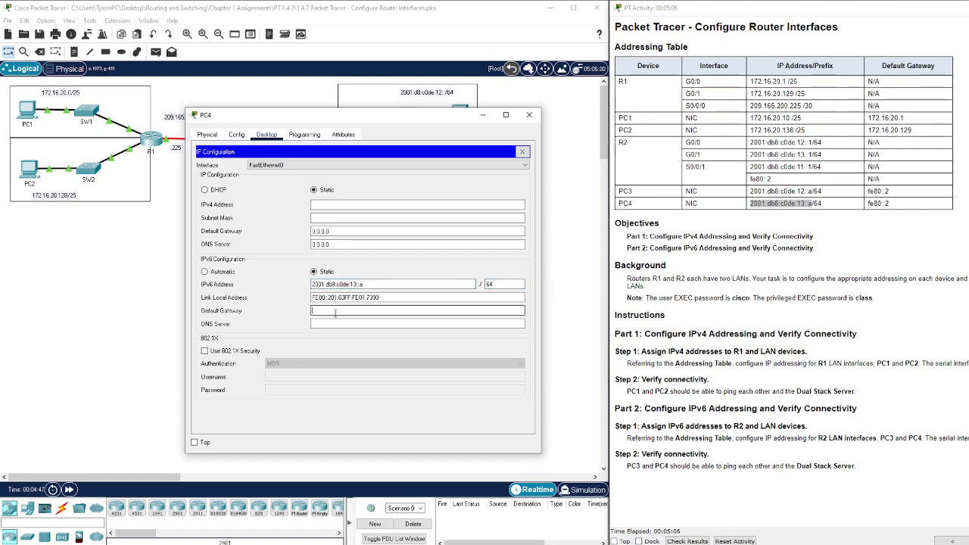
text(fe)
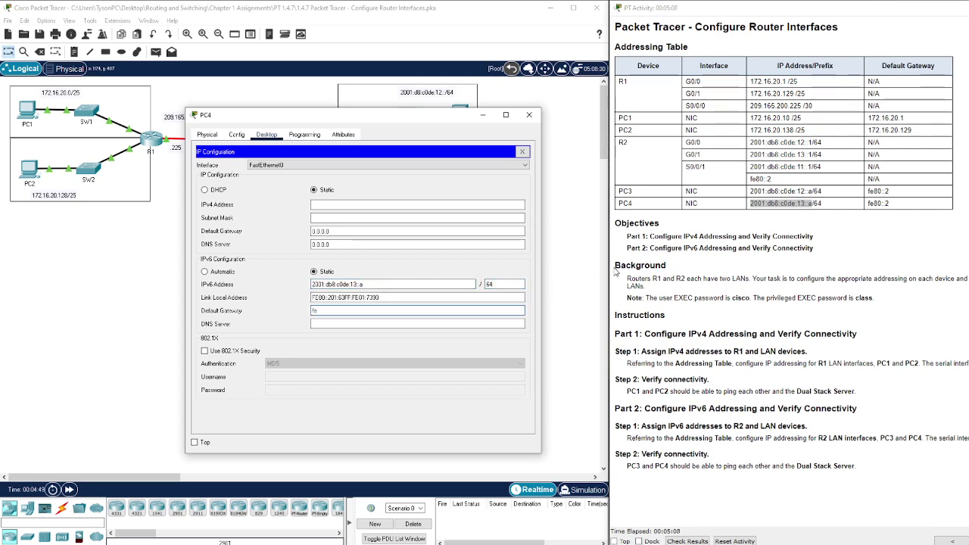
text(80::2)
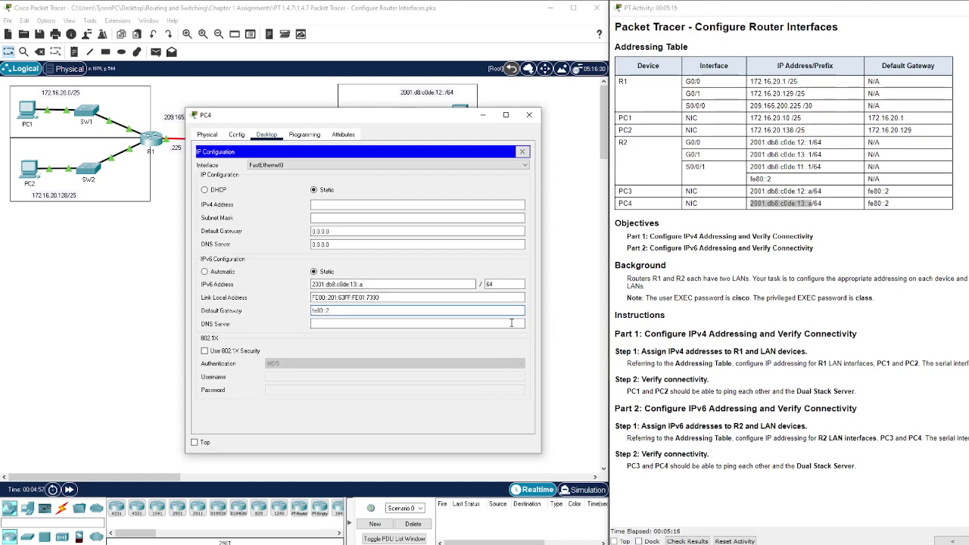
click(529, 115)
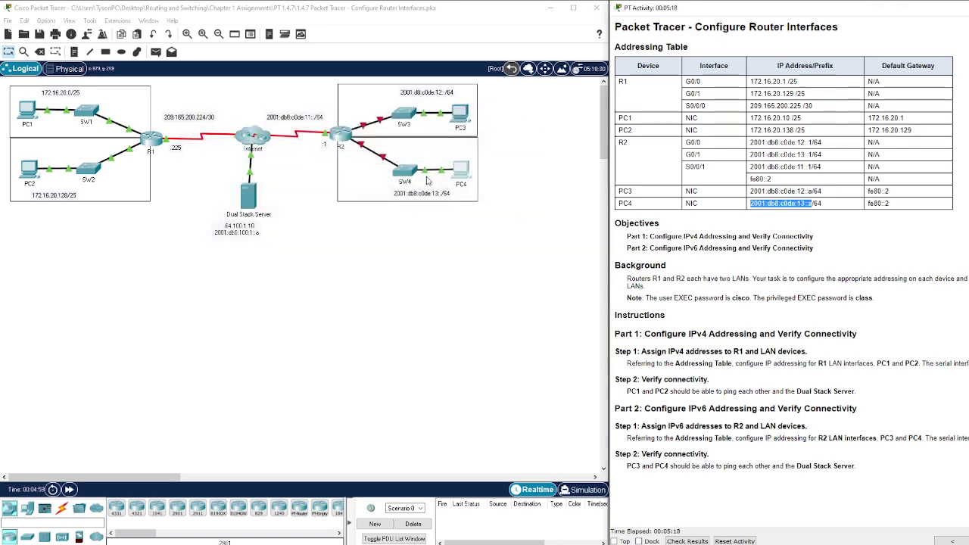
Open R2's CLI and start the console session
click(345, 136)
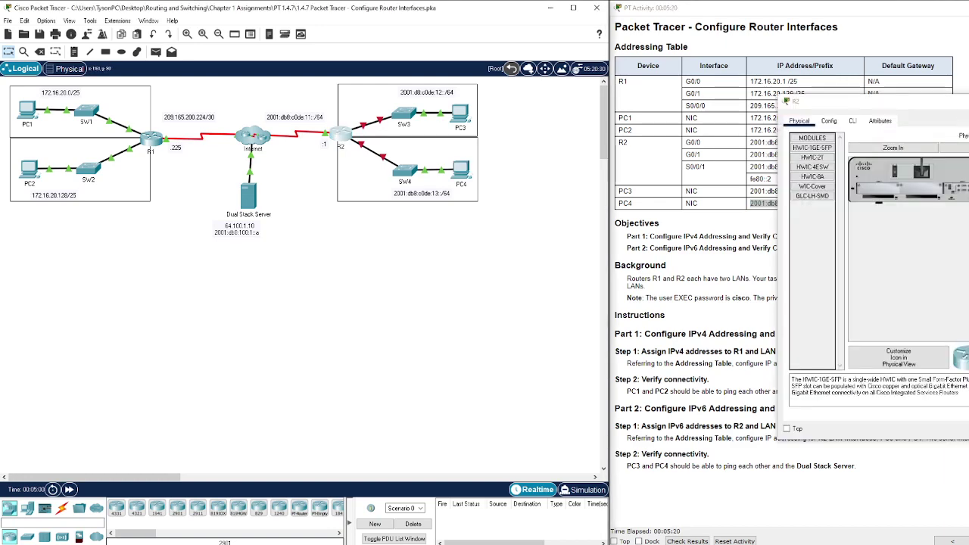
drag(871, 100, 232, 127)
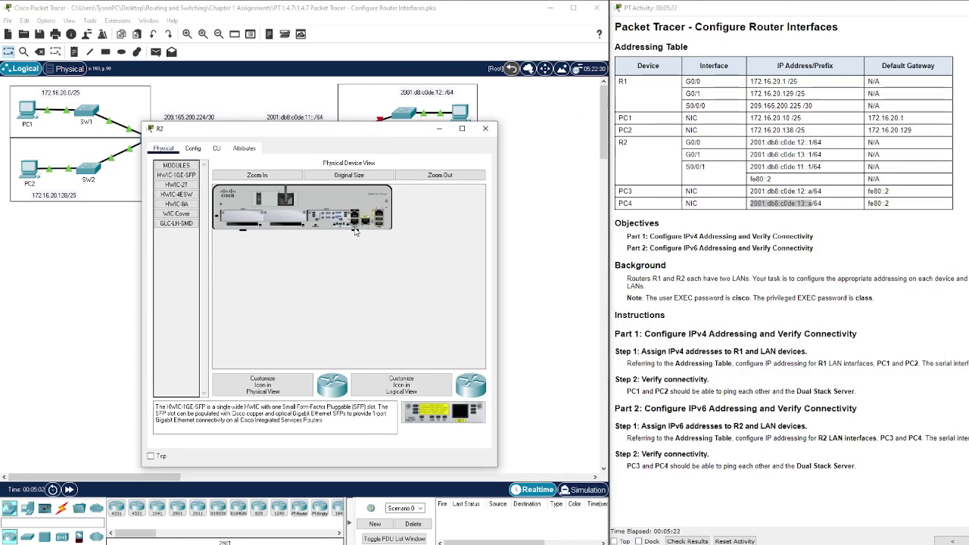
click(219, 150)
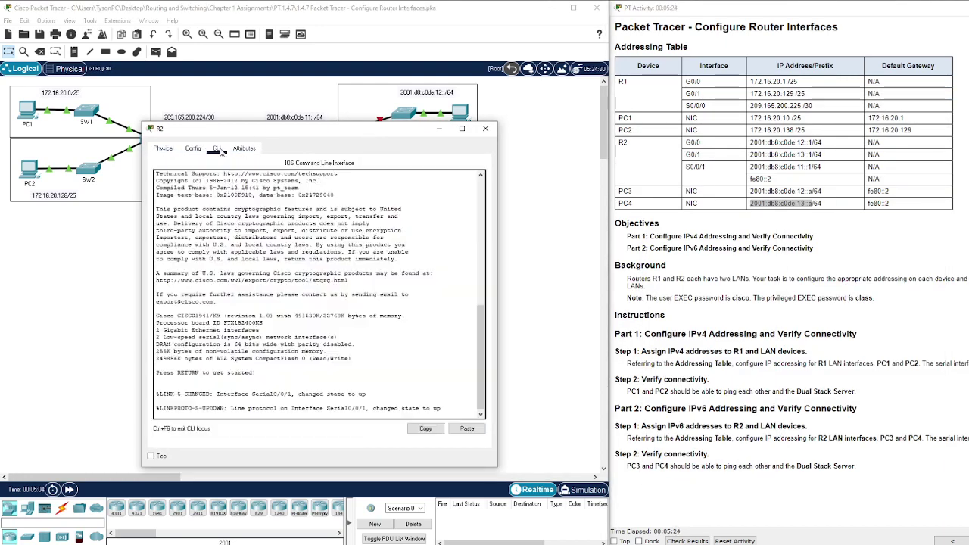
key(Return)
key(Return)
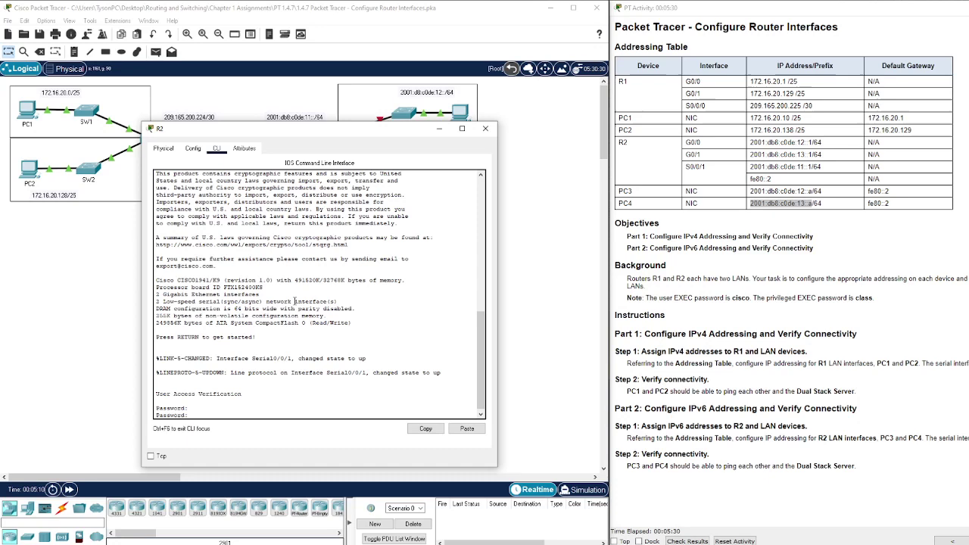
Log in to R2, enter privileged mode with its password, and run config t
key(Return)
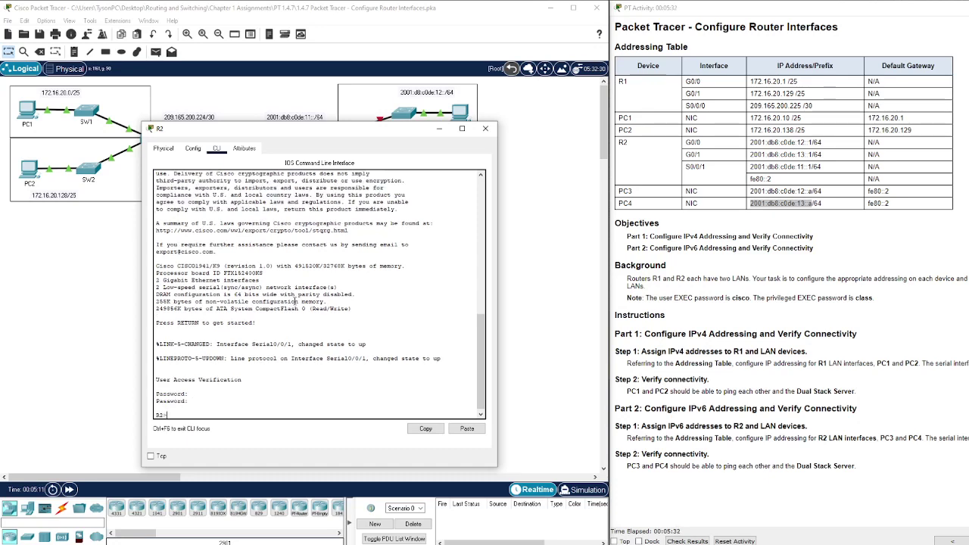
text(en)
key(Return)
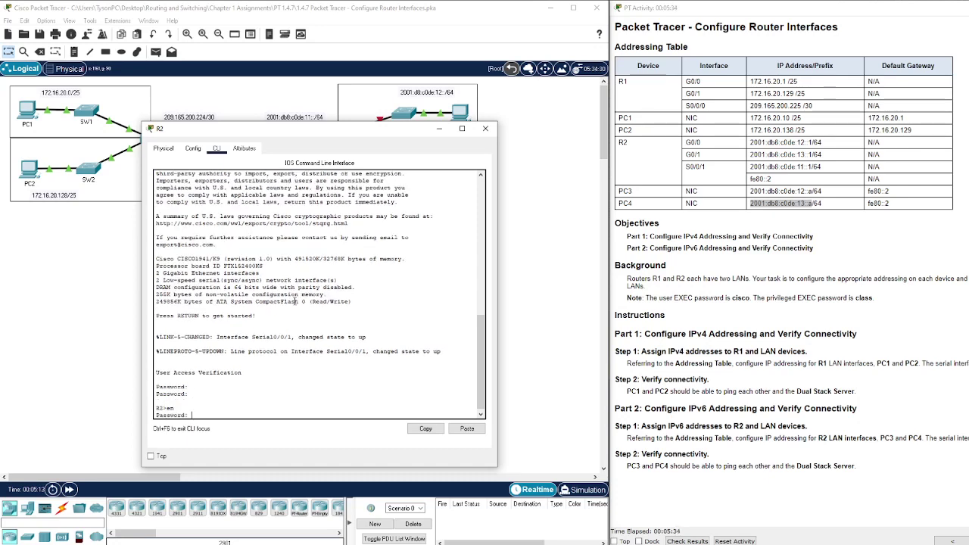
key(Return)
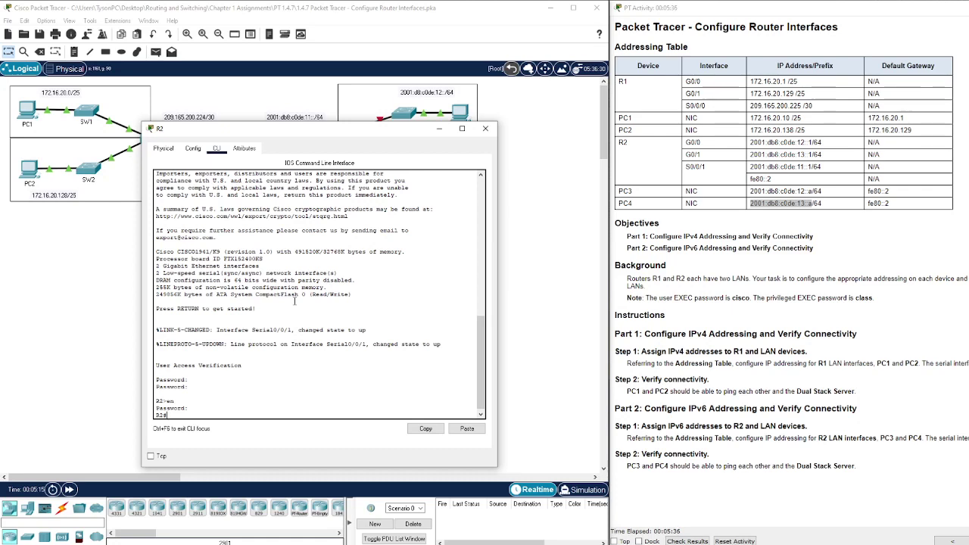
text(config t)
key(Return)
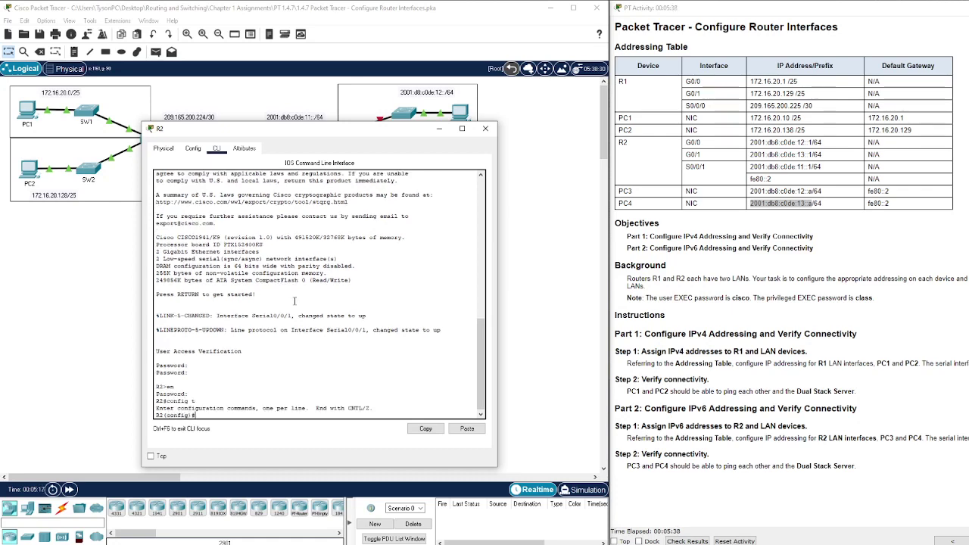
Enter interface configuration mode for G0/0 on R2
text(ipv6 add)
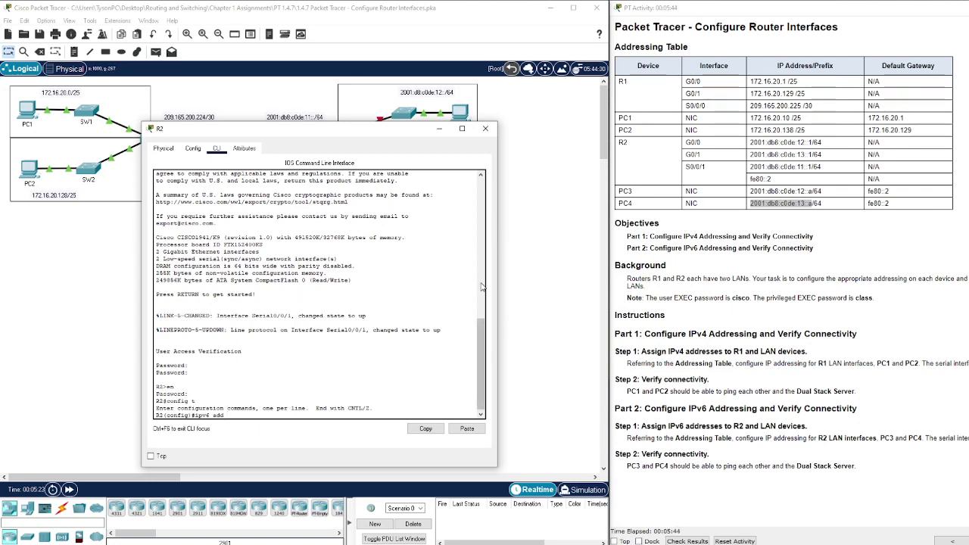
key(BackSpace)
key(BackSpace)
key(BackSpace)
key(BackSpace)
key(BackSpace)
key(BackSpace)
key(BackSpace)
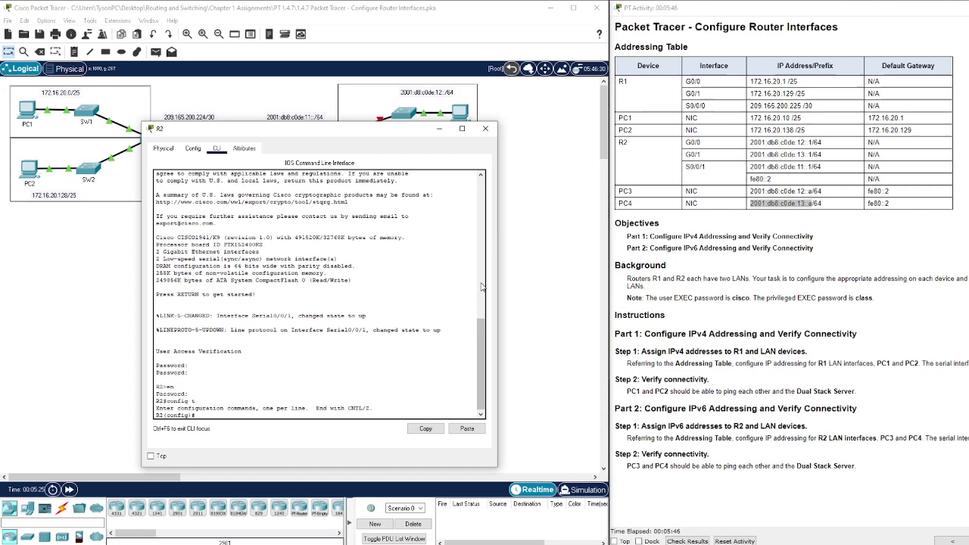
text(int g)
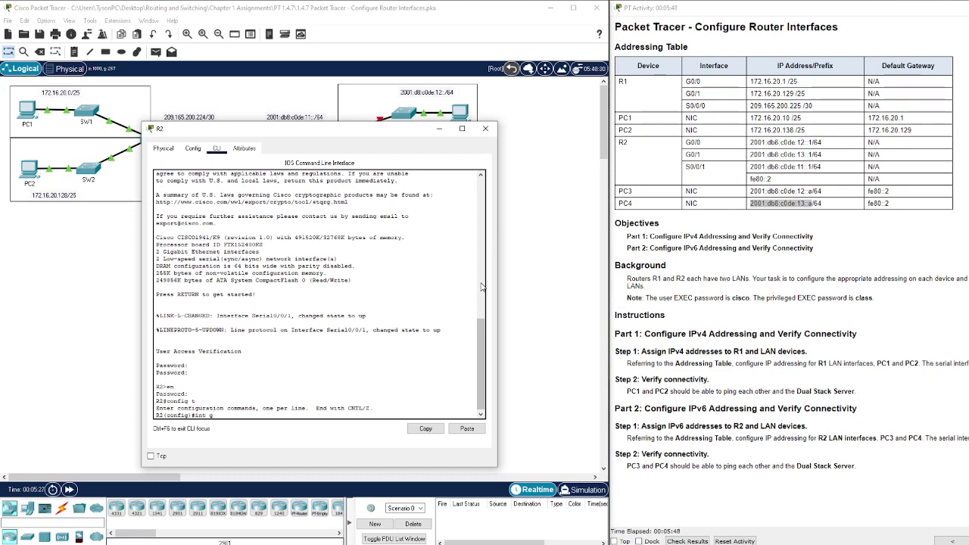
text(0/0)
key(Return)
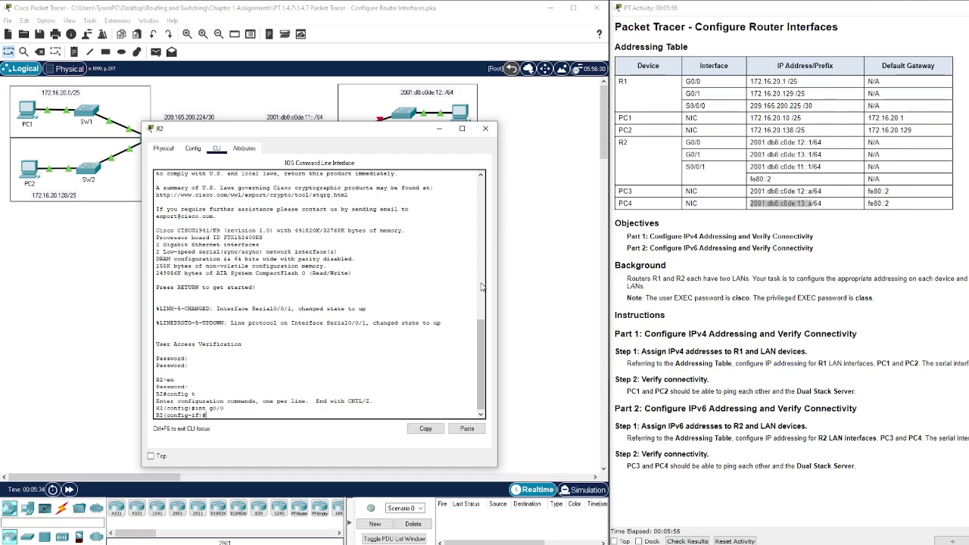
Assign IPv6 address 2001:db8:c0de:12::1/64 to G0/0 and enable it with no shutdown
text(ipv6 add 2)
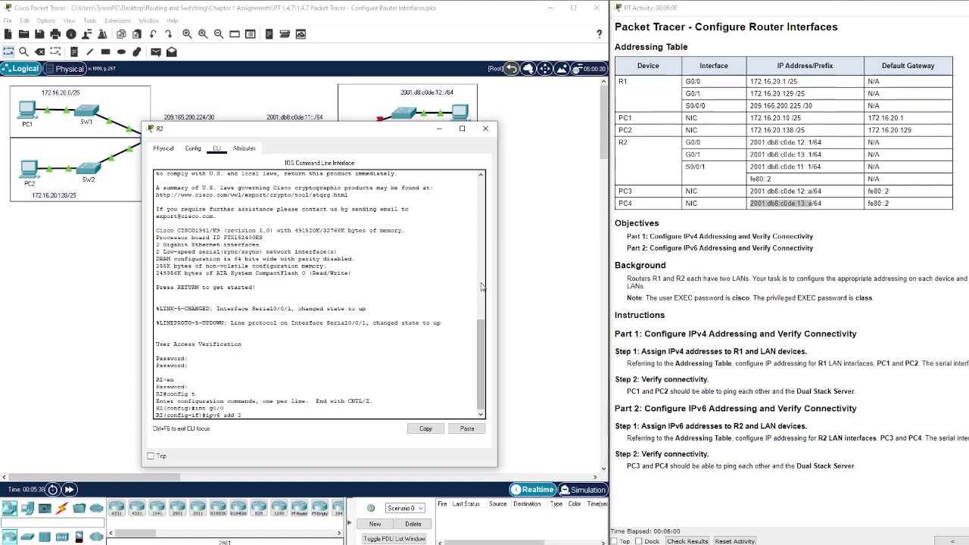
text(001:)
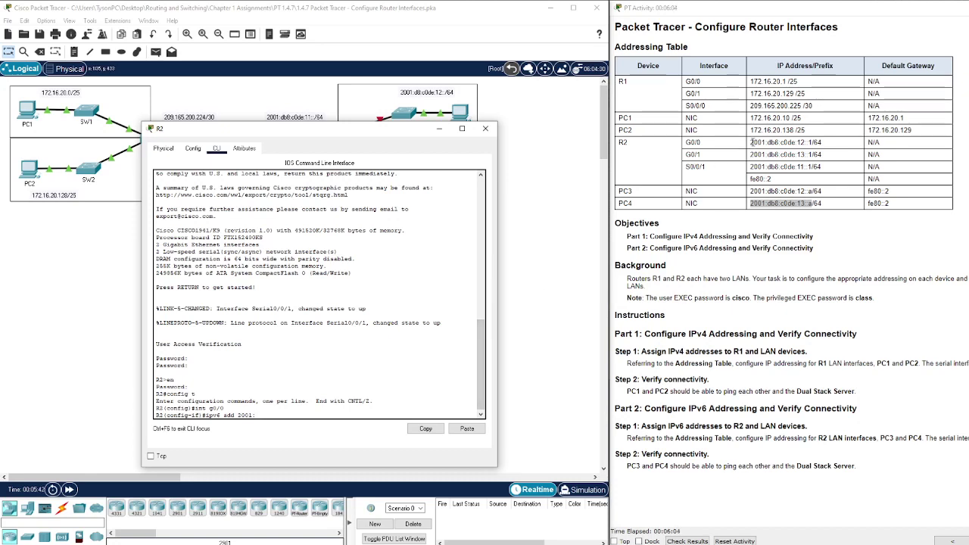
drag(751, 143, 822, 143)
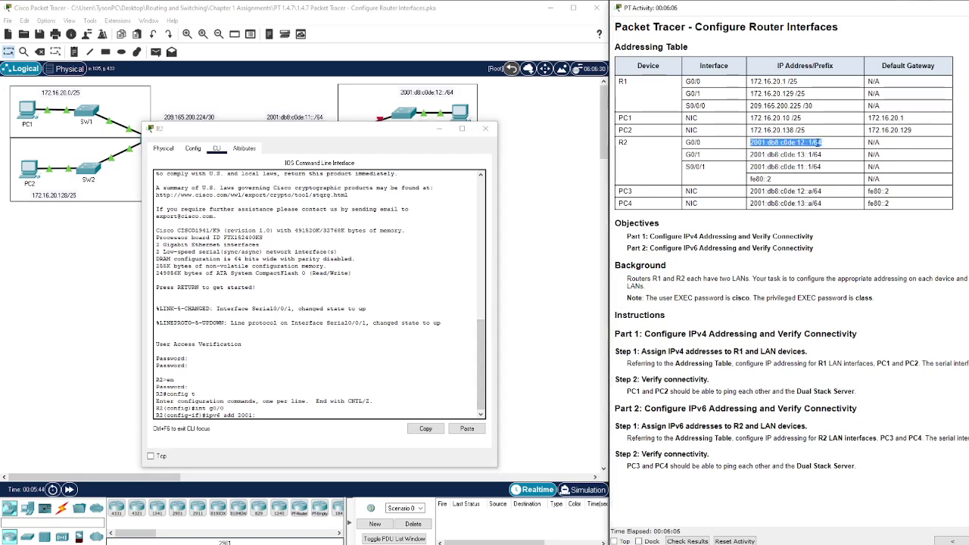
click(331, 412)
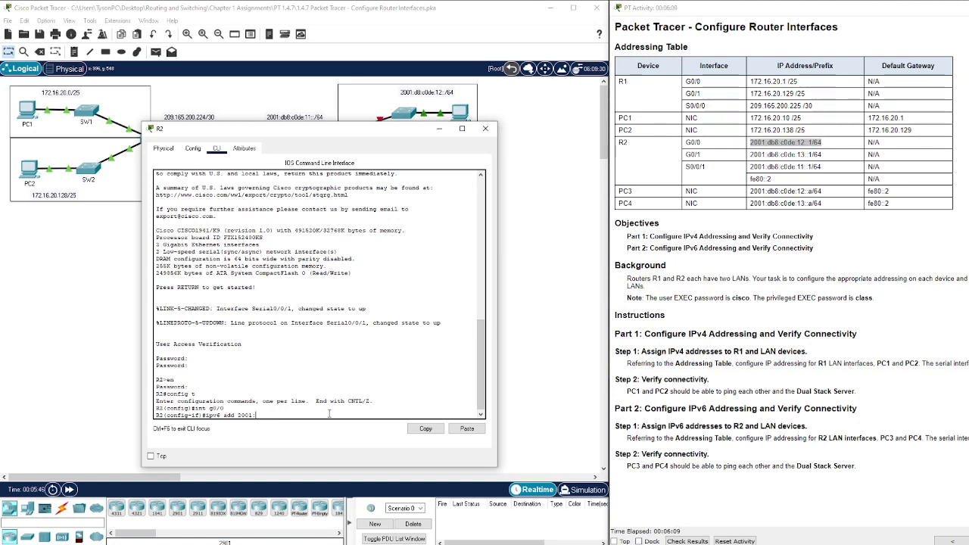
text(db8:c0de)
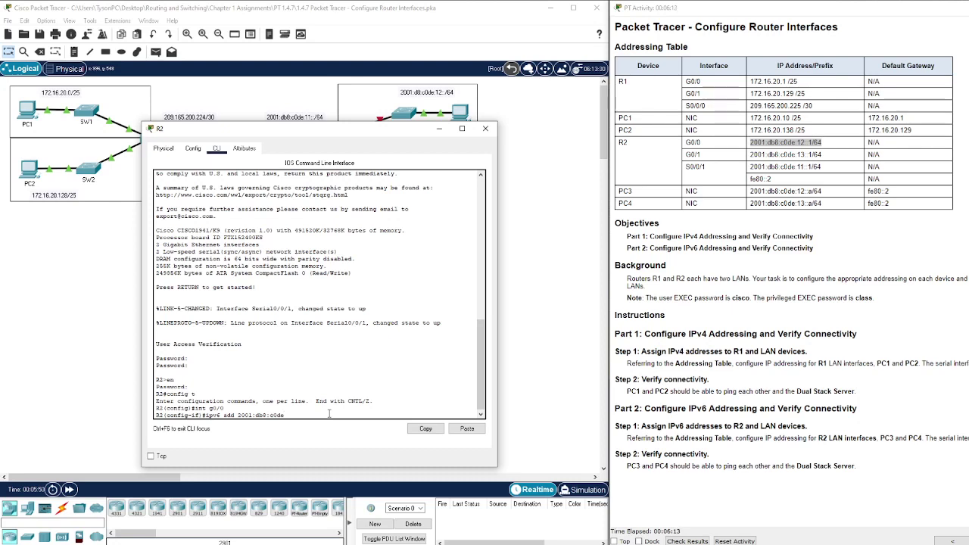
text(:12::1/64)
key(Return)
text(no sh)
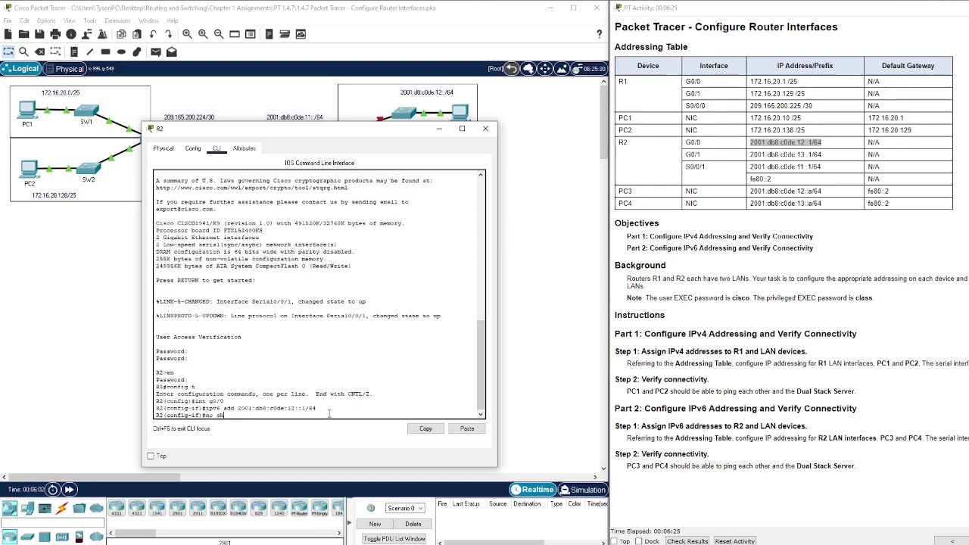
text(utdown)
key(Return)
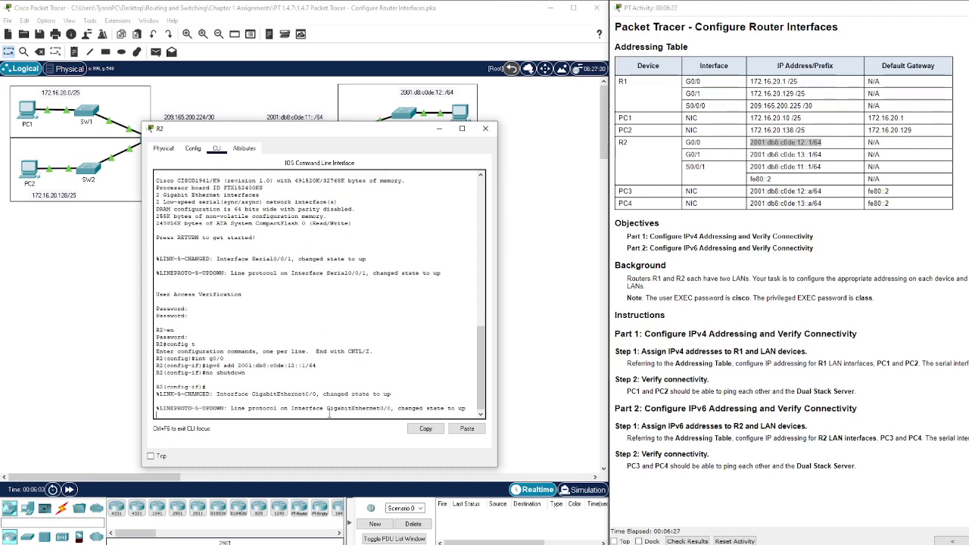
key(Return)
key(Return)
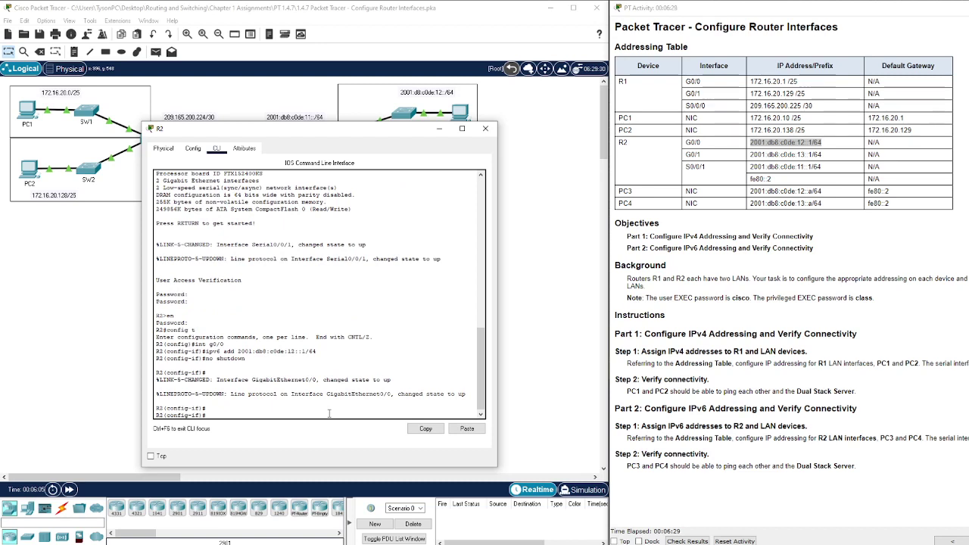
Leave G0/0 and enter interface configuration mode for G0/1
text(exit)
key(Return)
text(in)
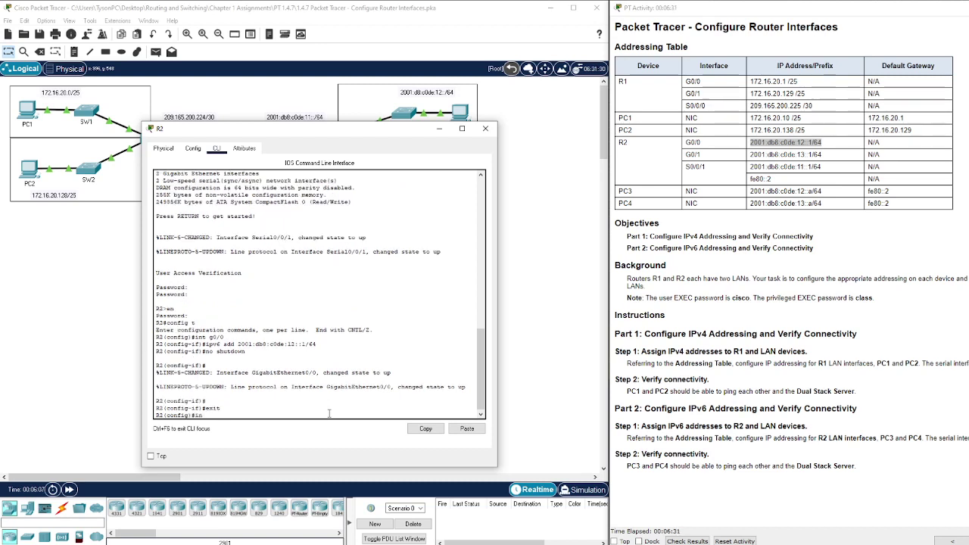
text(t g0/1)
key(Return)
Give G0/1 IPv6 address 2001:db8:c0de:13::1/64, enable it, and exit to global configuration
text(ipv)
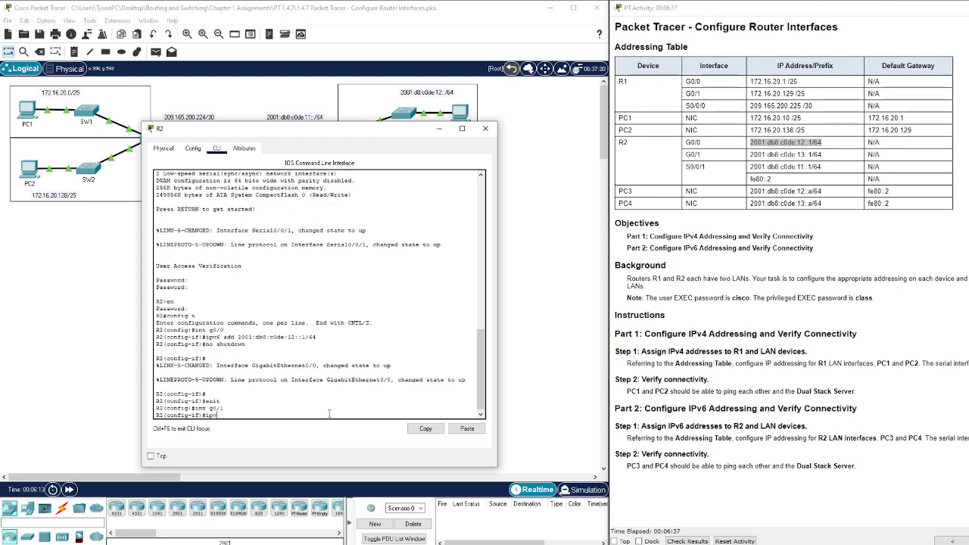
text(6 add 2001:)
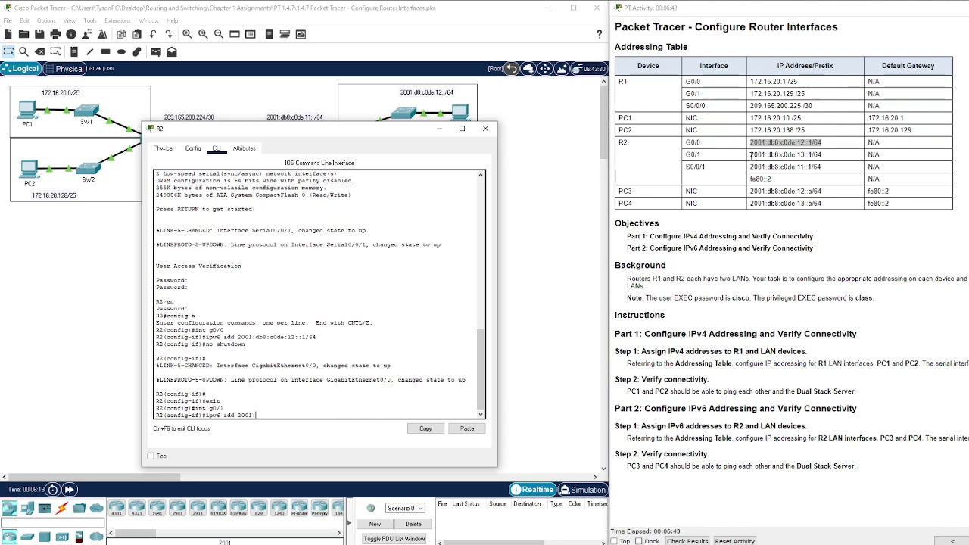
click(758, 155)
drag(758, 155, 808, 154)
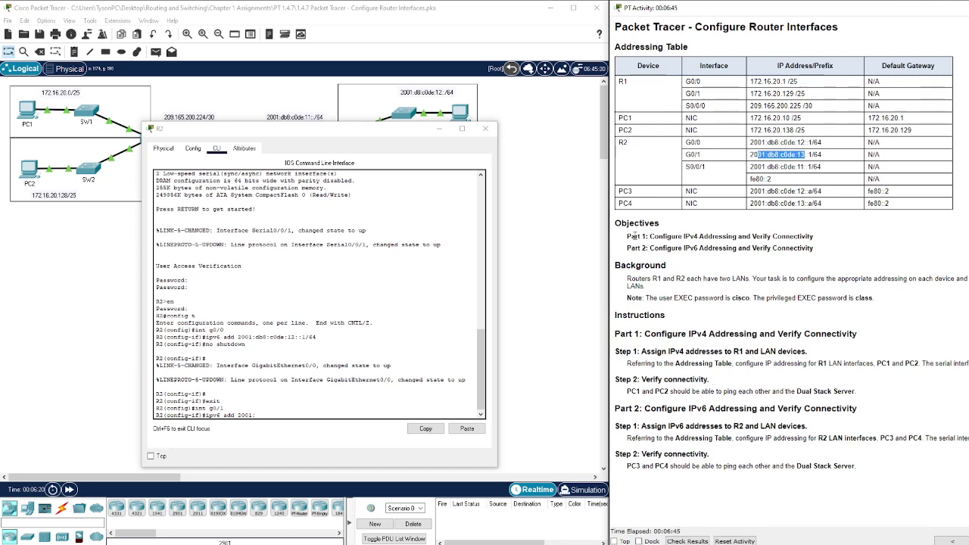
click(272, 415)
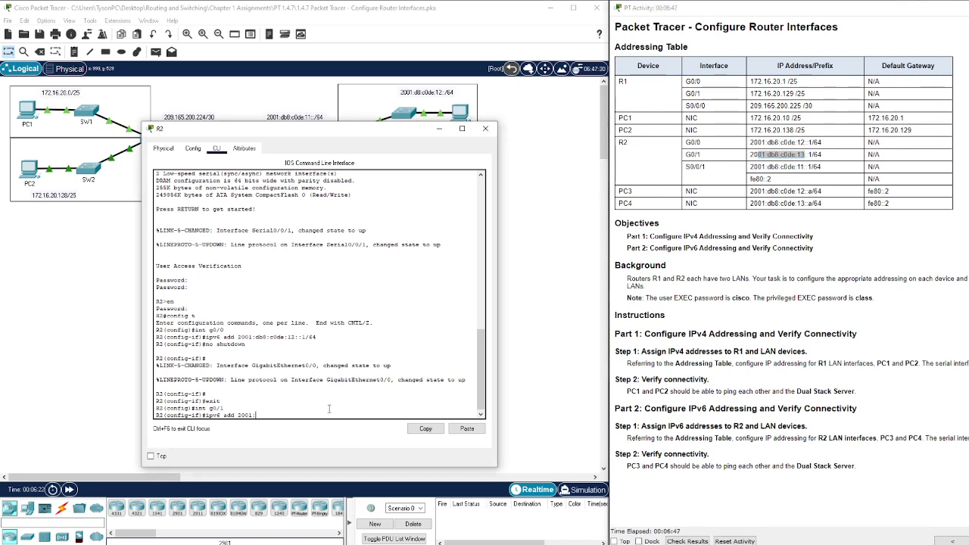
text(db)
text(8:)
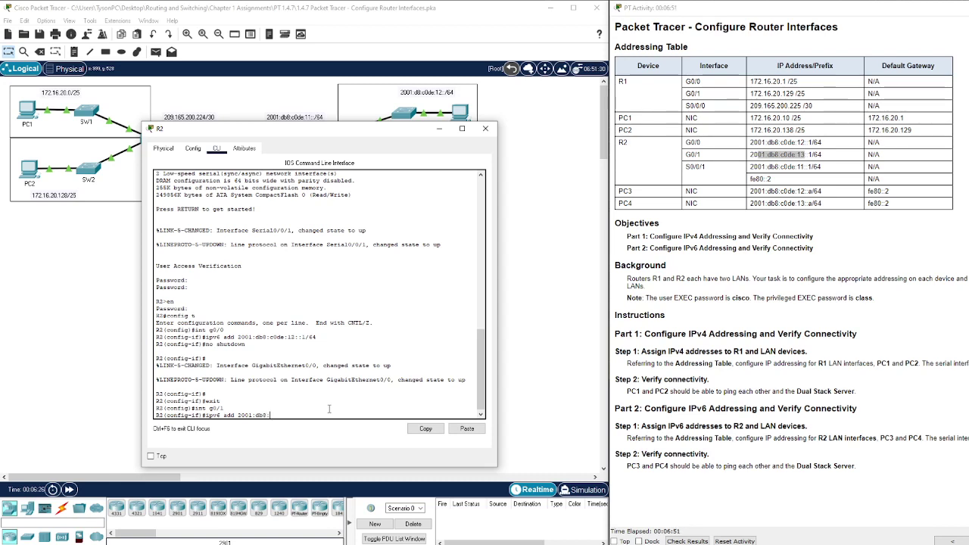
text(c0de:13::1/64)
key(Return)
text(nfig-if)#)
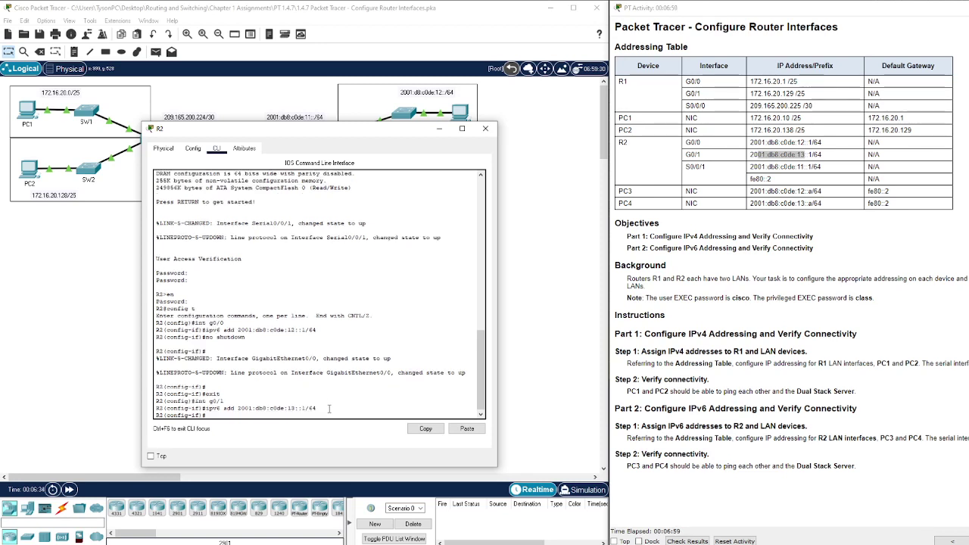
text(o shutdown)
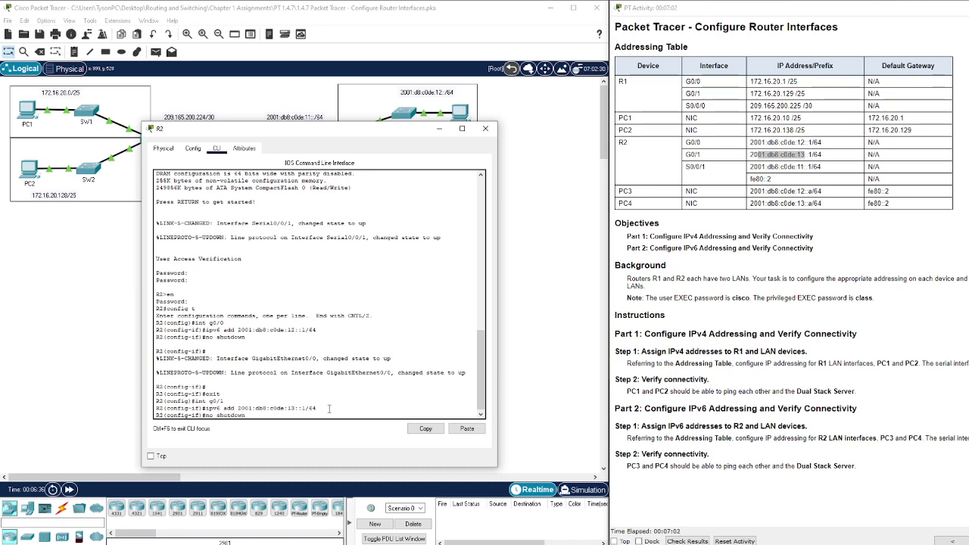
key(Return)
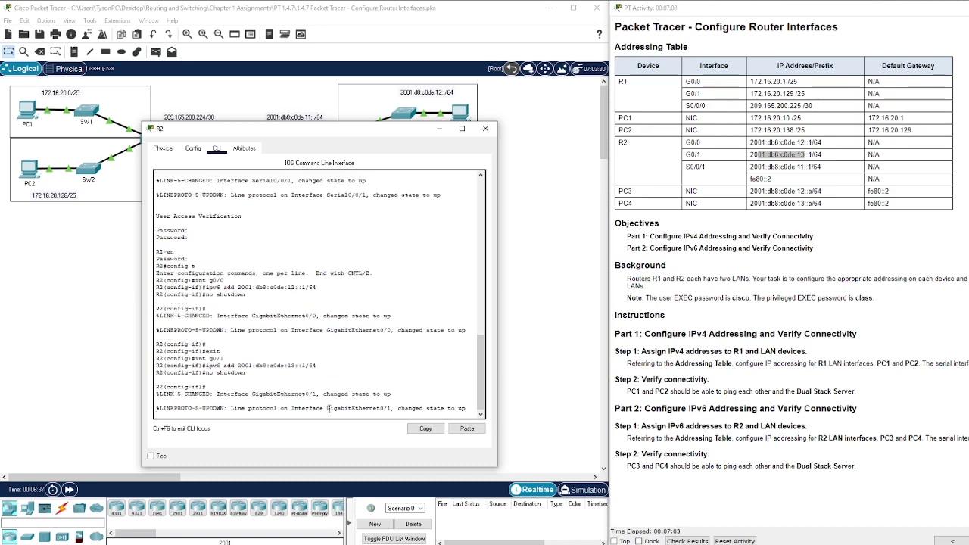
text(exit)
key(Return)
key(Return)
key(Return)
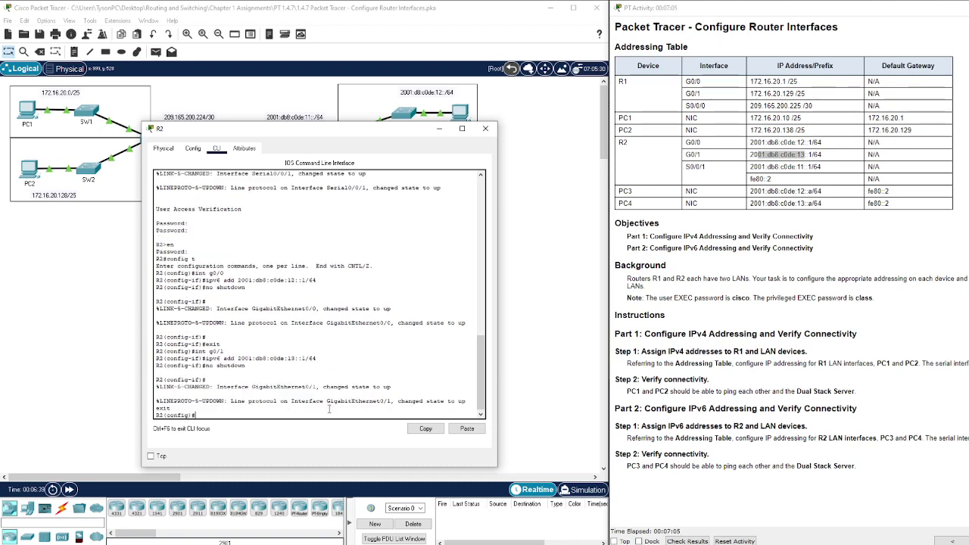